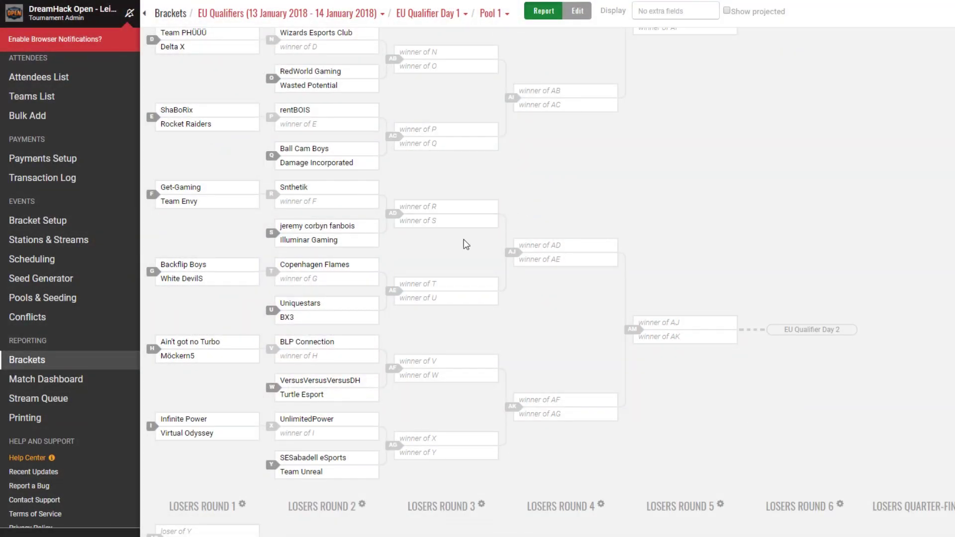
Step: Scroll up to the top of the Pool 1 bracket, where the not-started banner shows
{"action": "scroll", "coordinate": [466, 244], "scroll_direction": "up", "scroll_amount": 5}
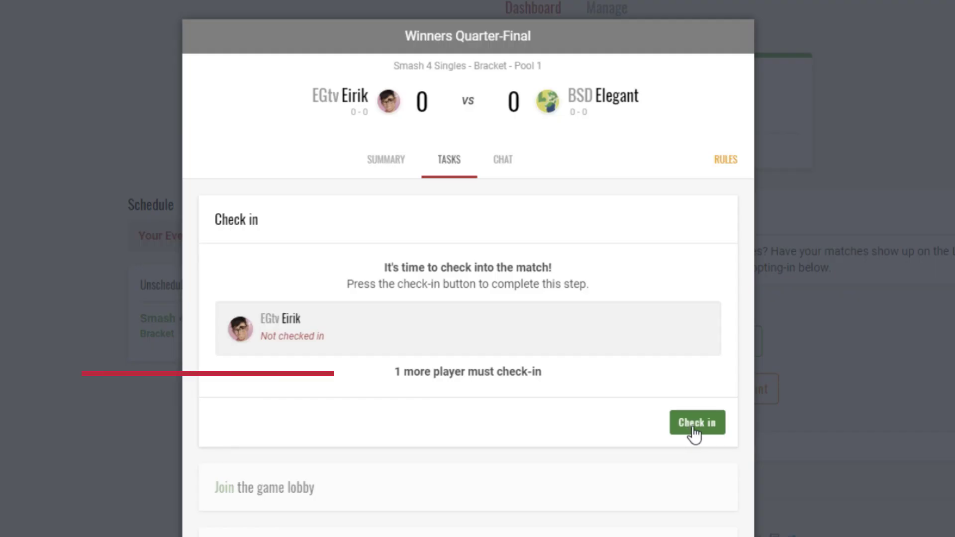
Step: Check in to the quarter-final, set Winners Round 1 duration to 15, and start entering stream channel 'EndGam'
{"action": "left_click", "coordinate": [693, 437]}
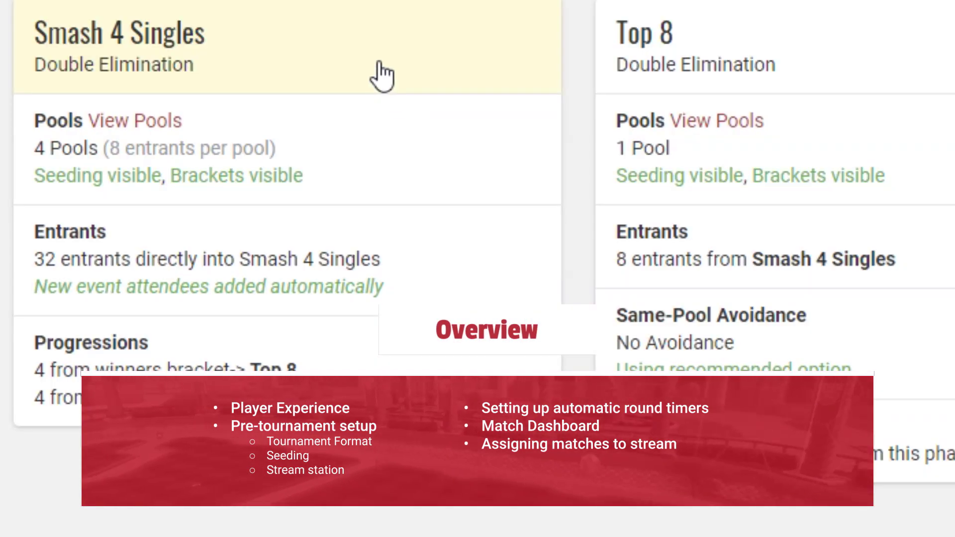
{"action": "left_click", "coordinate": [380, 74]}
{"action": "left_click", "coordinate": [239, 85]}
{"action": "key", "text": "ctrl+a"}
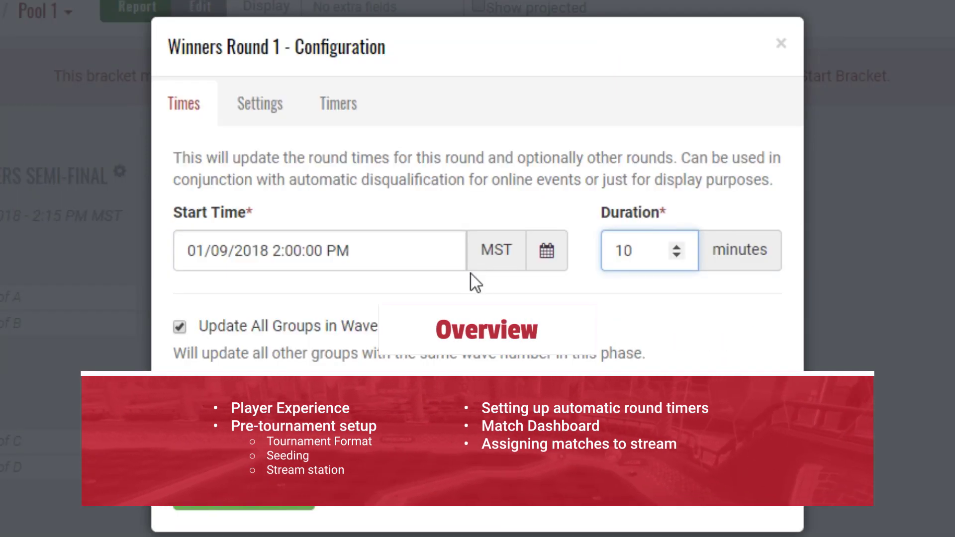
{"action": "key", "text": "BackSpace"}
{"action": "type", "text": "5"}
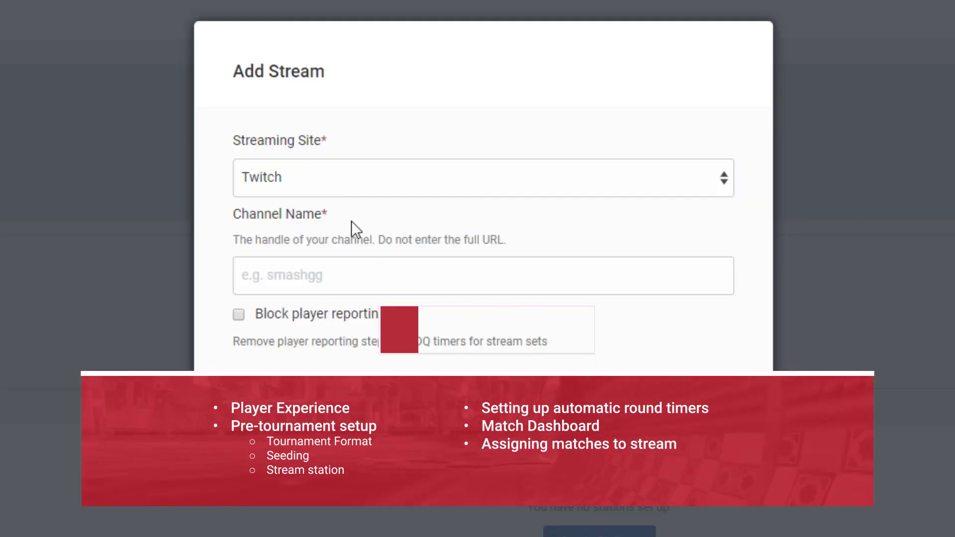
{"action": "left_click", "coordinate": [309, 286]}
{"action": "type", "text": "EndGam"}
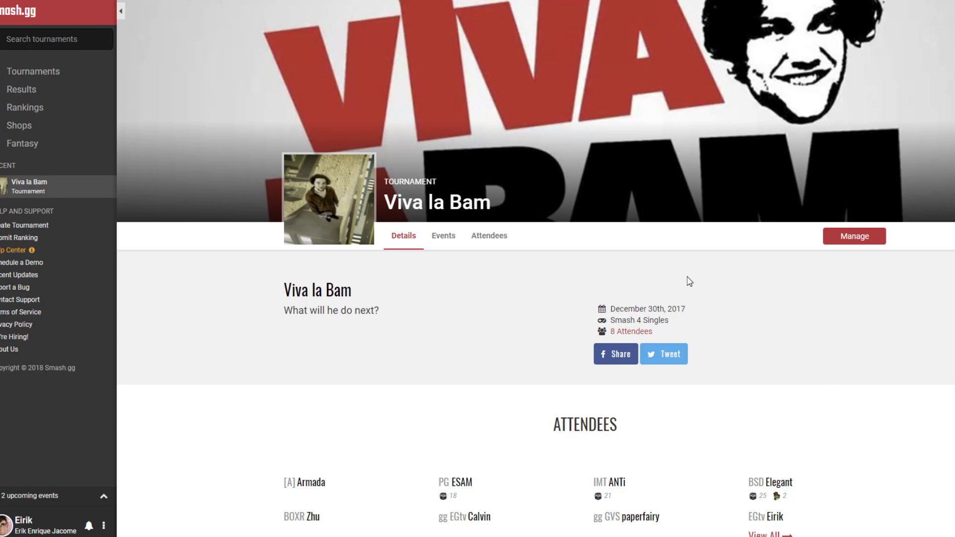
Step: Open the Viva la Bam tournament dashboard and connect a Twitch account
{"action": "scroll", "coordinate": [689, 281], "scroll_direction": "down", "scroll_amount": 4}
{"action": "scroll", "coordinate": [586, 249], "scroll_direction": "up", "scroll_amount": 3}
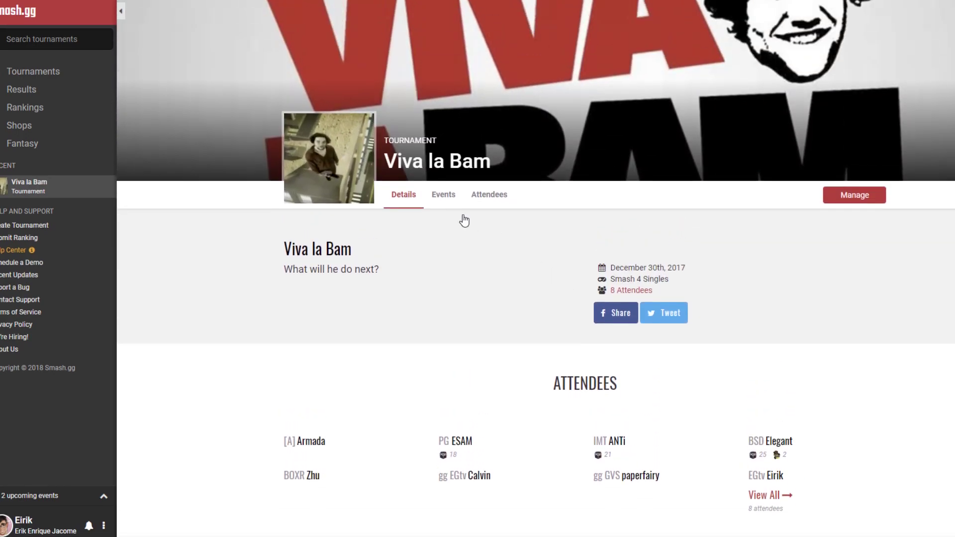
{"action": "scroll", "coordinate": [464, 220], "scroll_direction": "up", "scroll_amount": 1}
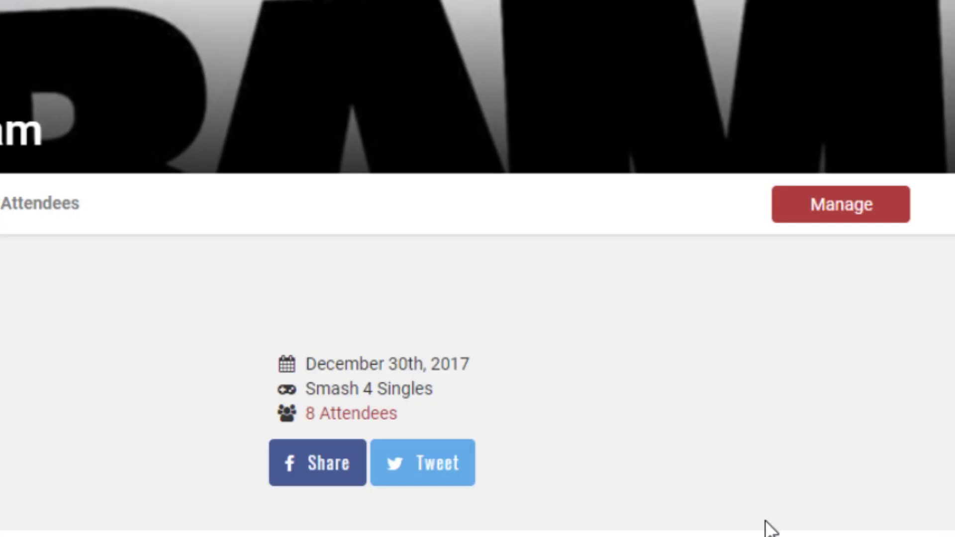
{"action": "scroll", "coordinate": [383, 269], "scroll_direction": "down", "scroll_amount": 8}
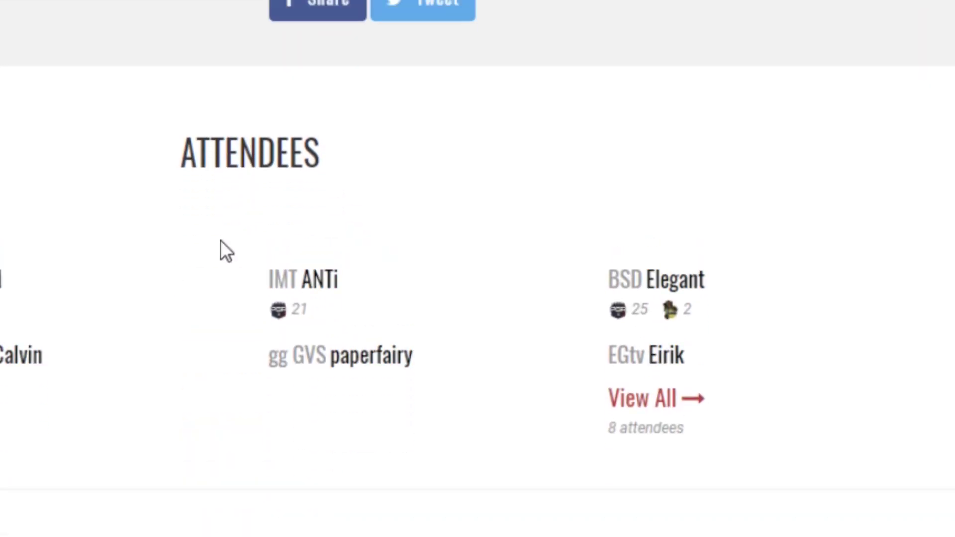
{"action": "scroll", "coordinate": [219, 249], "scroll_direction": "up", "scroll_amount": 4}
{"action": "scroll", "coordinate": [207, 241], "scroll_direction": "up", "scroll_amount": 3}
{"action": "left_click", "coordinate": [840, 204]}
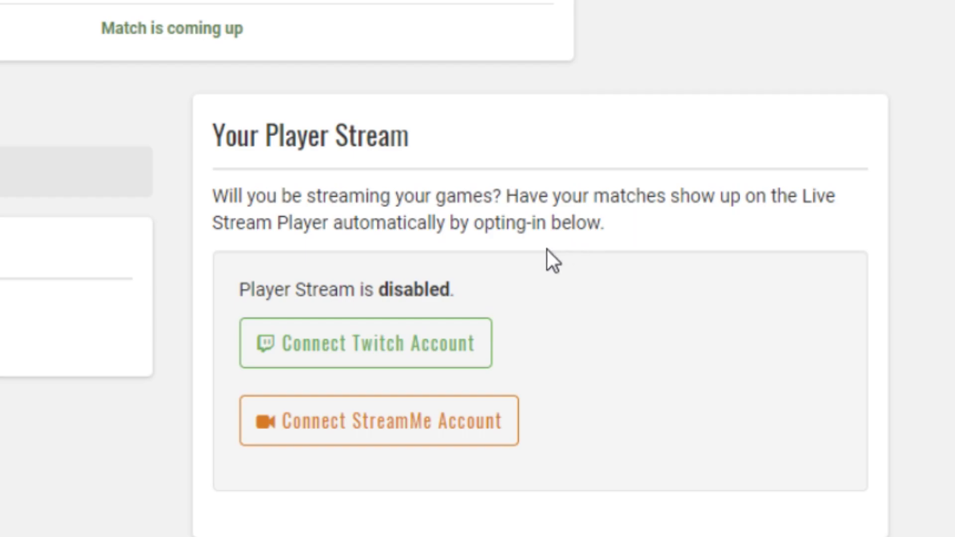
{"action": "left_click", "coordinate": [430, 346]}
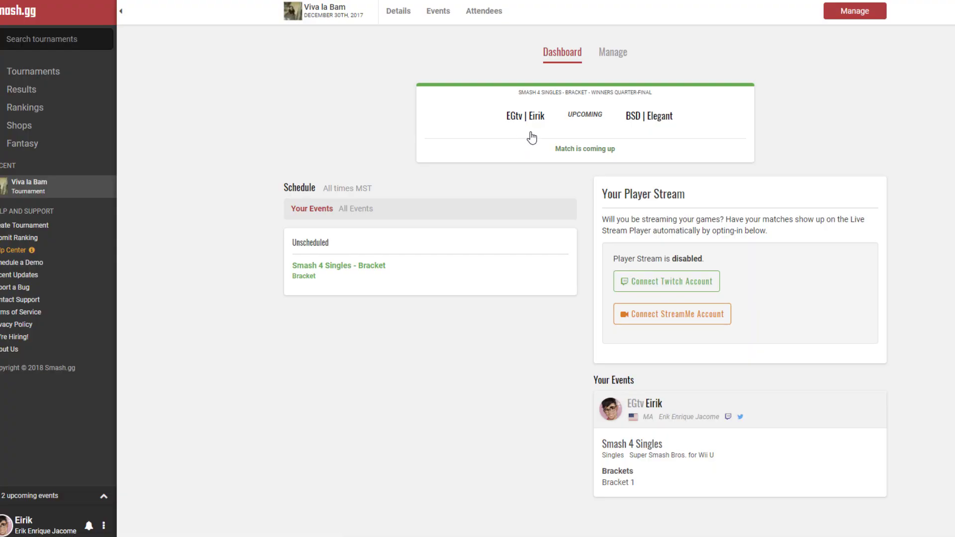
Step: Open the Winners Quarter-Final, check in, submit the game 2 result, and ask for a moderator
{"action": "left_click", "coordinate": [532, 137]}
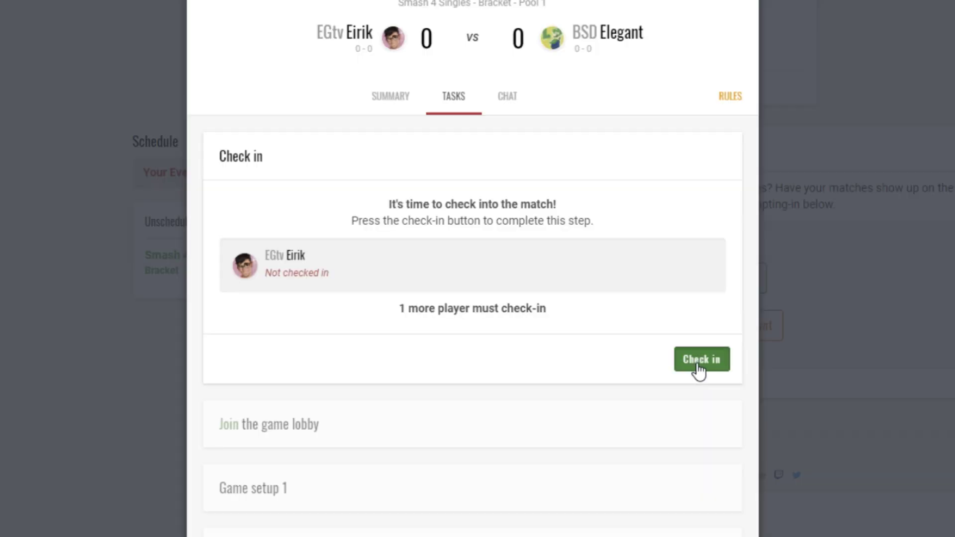
{"action": "left_click", "coordinate": [699, 368]}
{"action": "type", "text": "wh"}
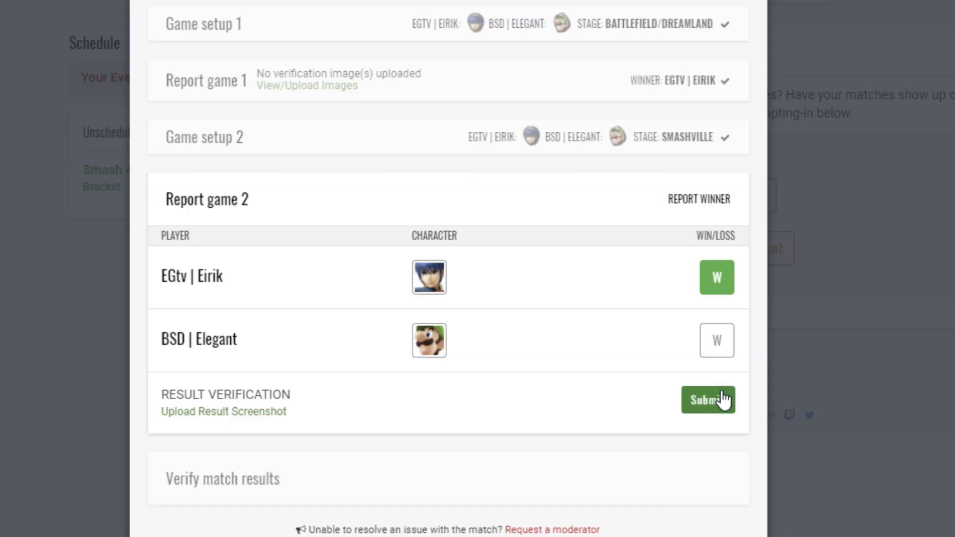
{"action": "left_click", "coordinate": [722, 399]}
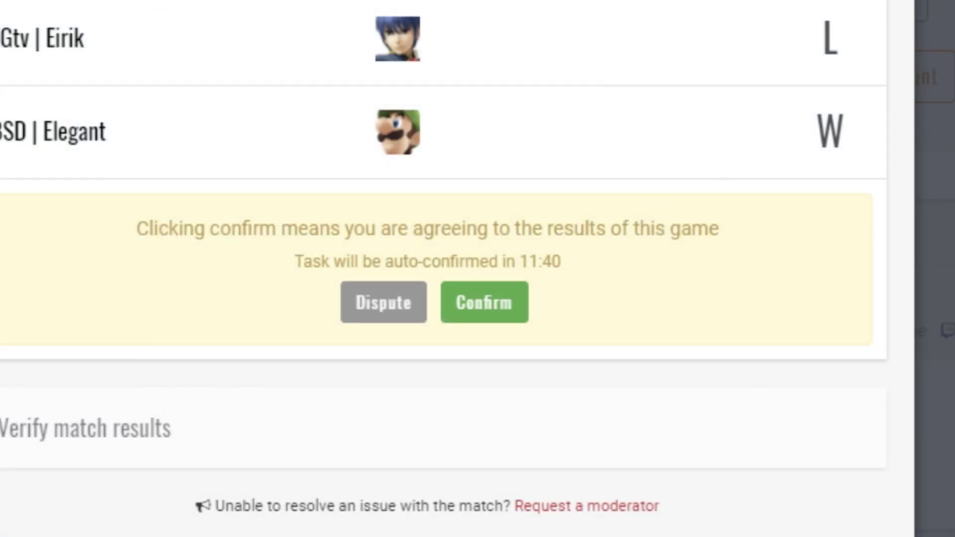
{"action": "left_click", "coordinate": [569, 506]}
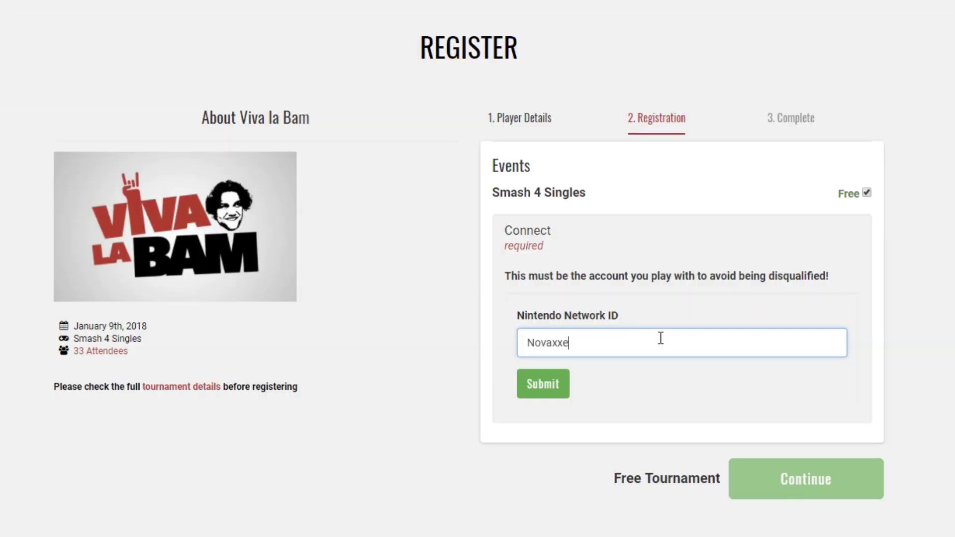
Step: Submit the Nintendo Network ID, complete registration, and go to the tournament's admin pages
{"action": "left_click", "coordinate": [558, 392]}
{"action": "left_click", "coordinate": [792, 460]}
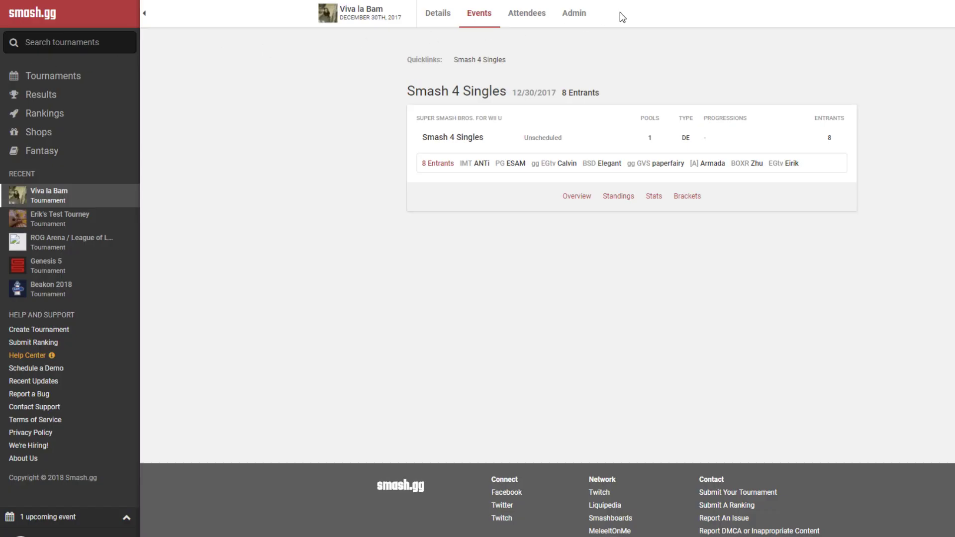
{"action": "left_click", "coordinate": [574, 23]}
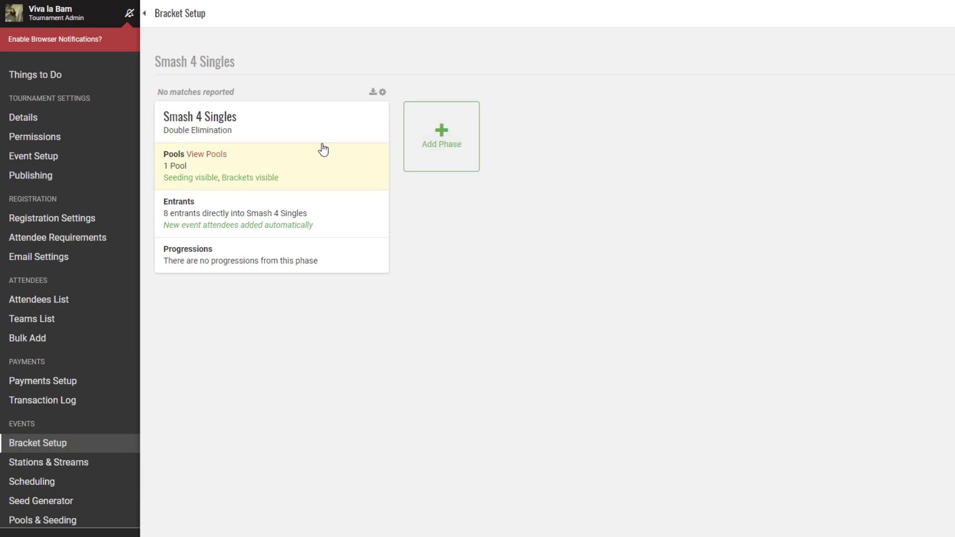
Step: Add a new Group Stage phase to the Smash 4 Singles event
{"action": "left_click", "coordinate": [447, 154]}
{"action": "left_click", "coordinate": [440, 143]}
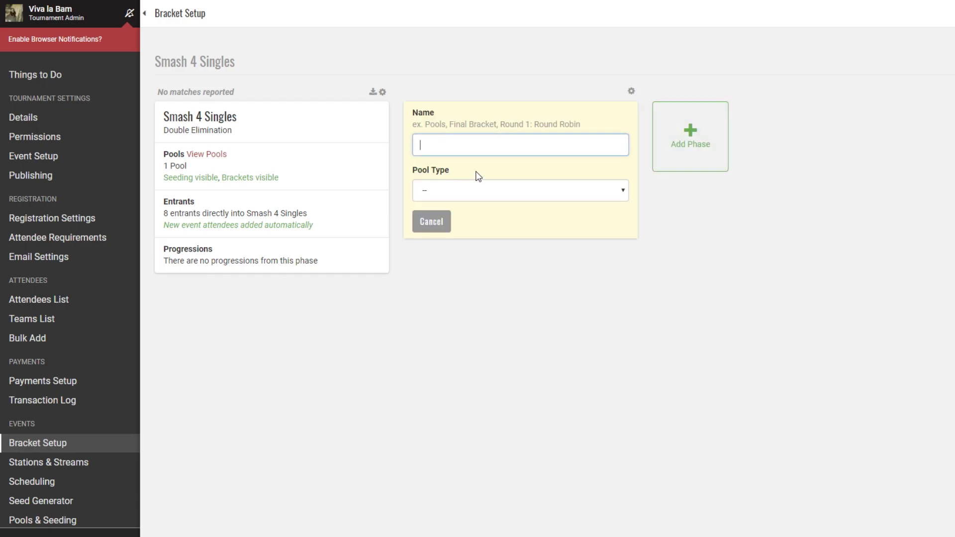
{"action": "type", "text": "up Stage"}
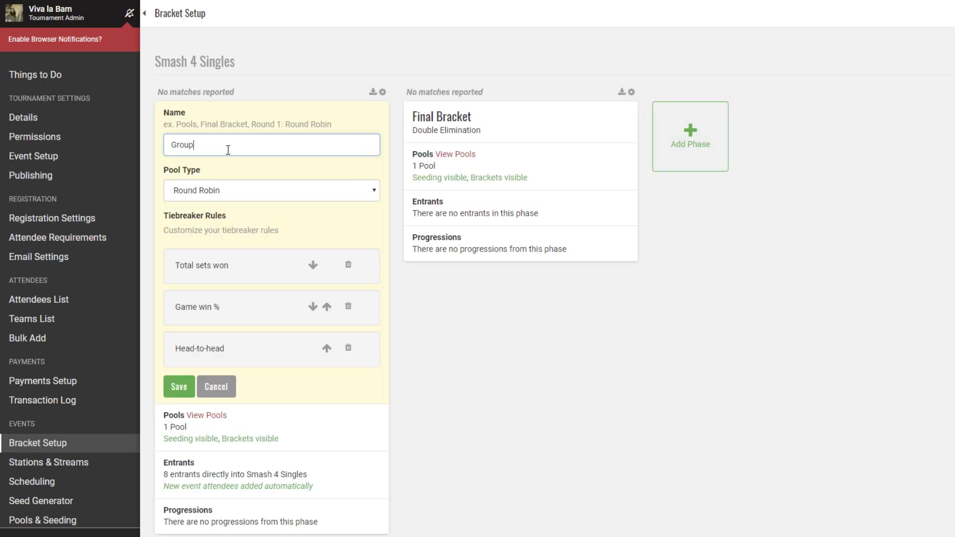
{"action": "left_click", "coordinate": [179, 387]}
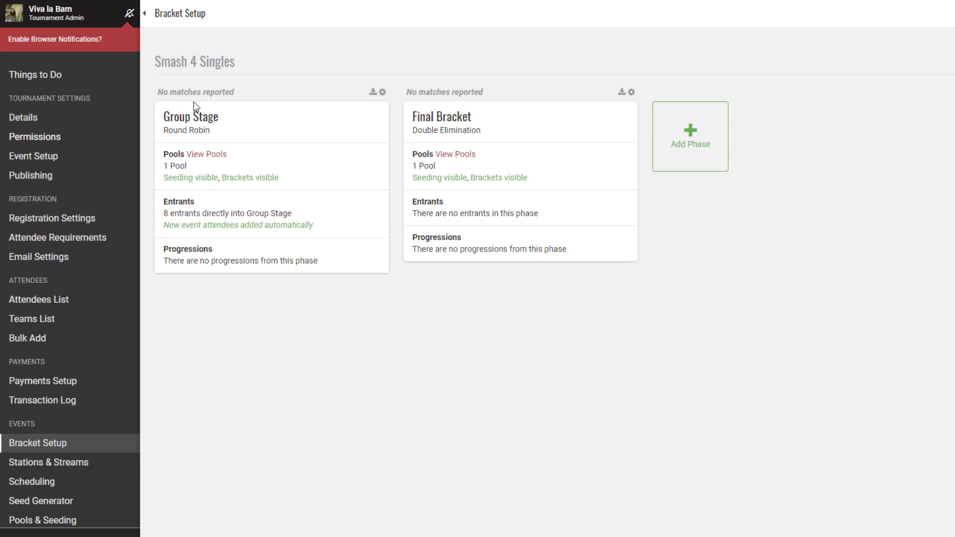
Step: Edit the Group Stage phase, keeping Round Robin as its pool type
{"action": "left_click", "coordinate": [280, 138]}
{"action": "left_click", "coordinate": [233, 145]}
{"action": "key", "text": "ctrl+a"}
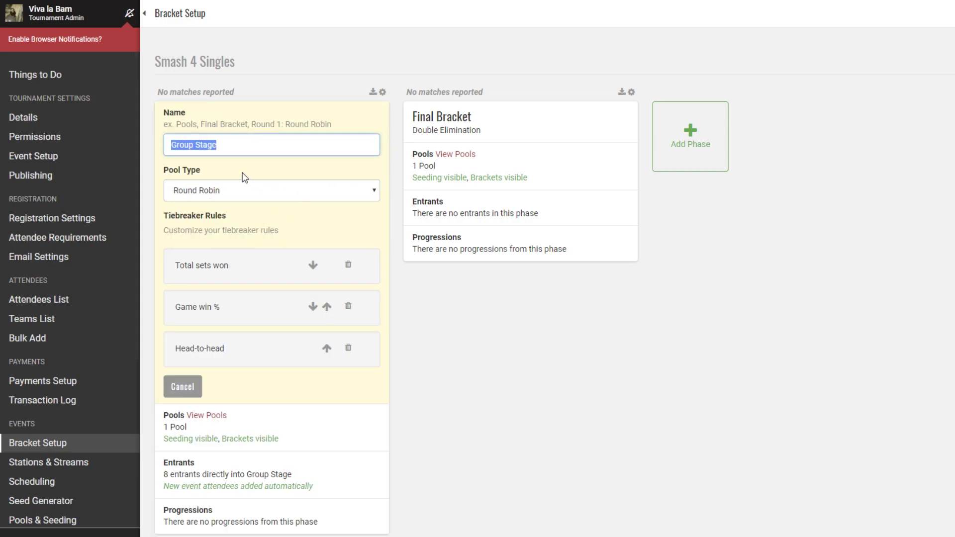
{"action": "key", "text": "End"}
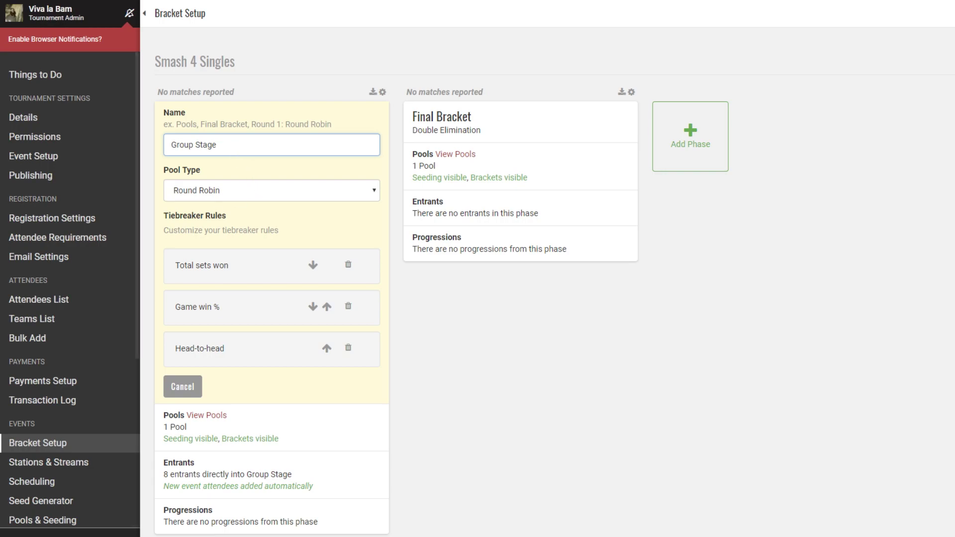
{"action": "key", "text": "ctrl+shift+Left"}
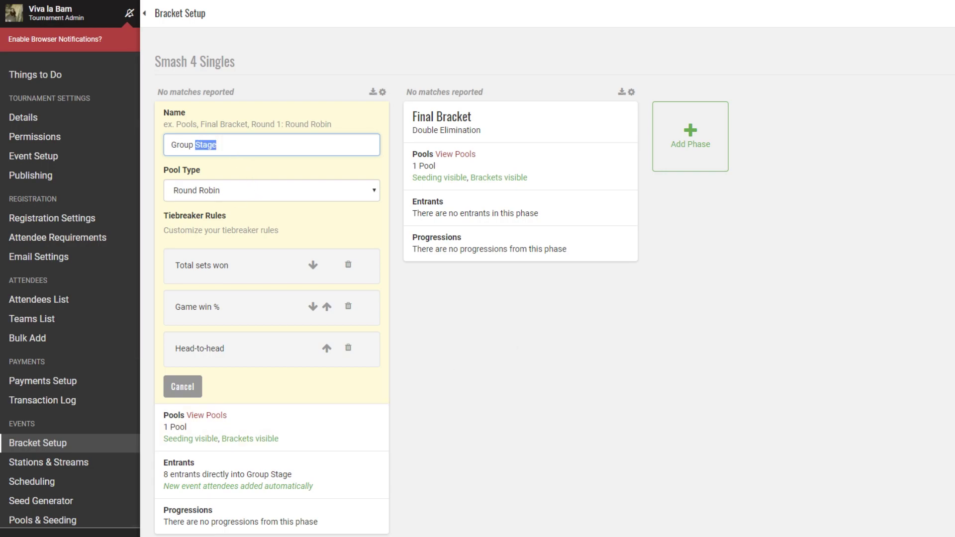
{"action": "left_click", "coordinate": [305, 197]}
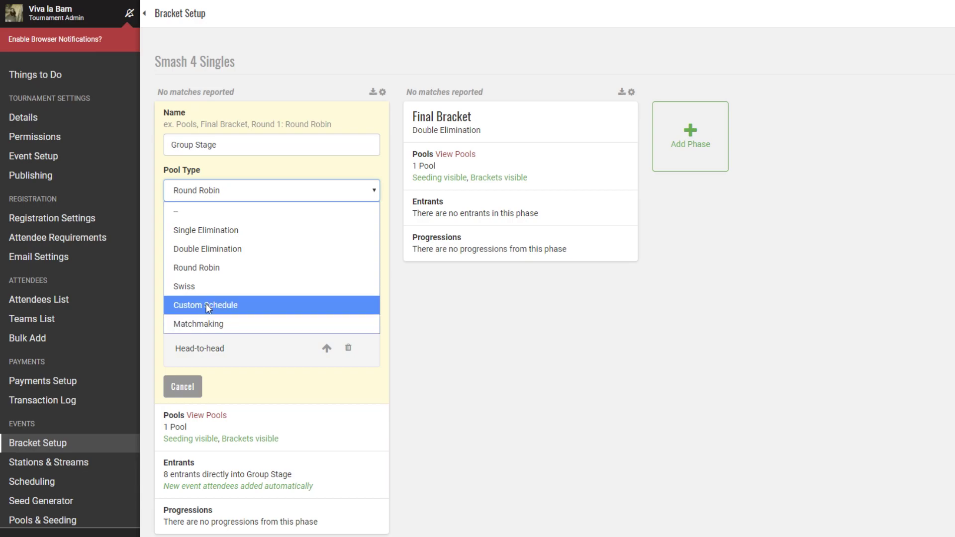
{"action": "left_click", "coordinate": [402, 293]}
{"action": "key", "text": "Escape"}
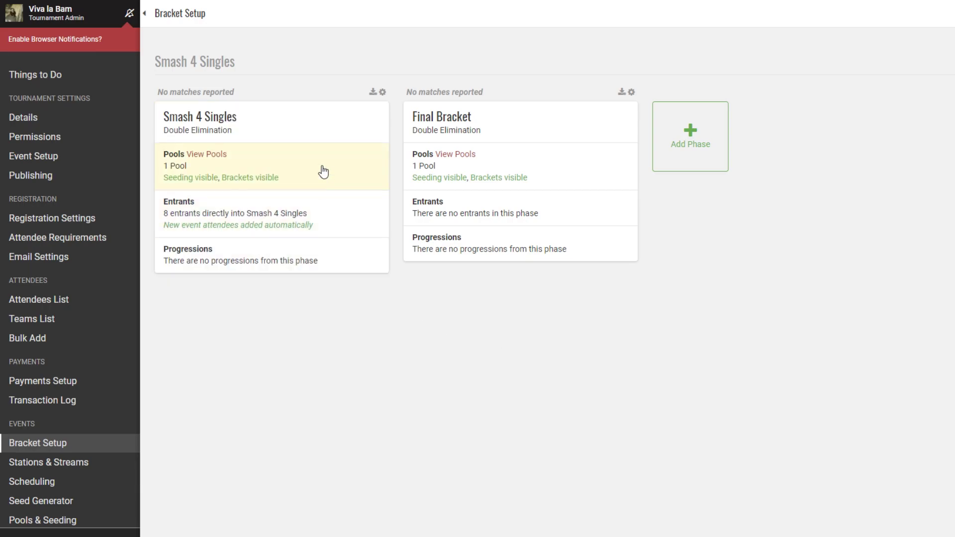
Step: Split the phase into 2 pools of 4 entrants
{"action": "left_click", "coordinate": [323, 172]}
{"action": "double_click", "coordinate": [234, 177]}
{"action": "type", "text": "2"}
{"action": "key", "text": "Return"}
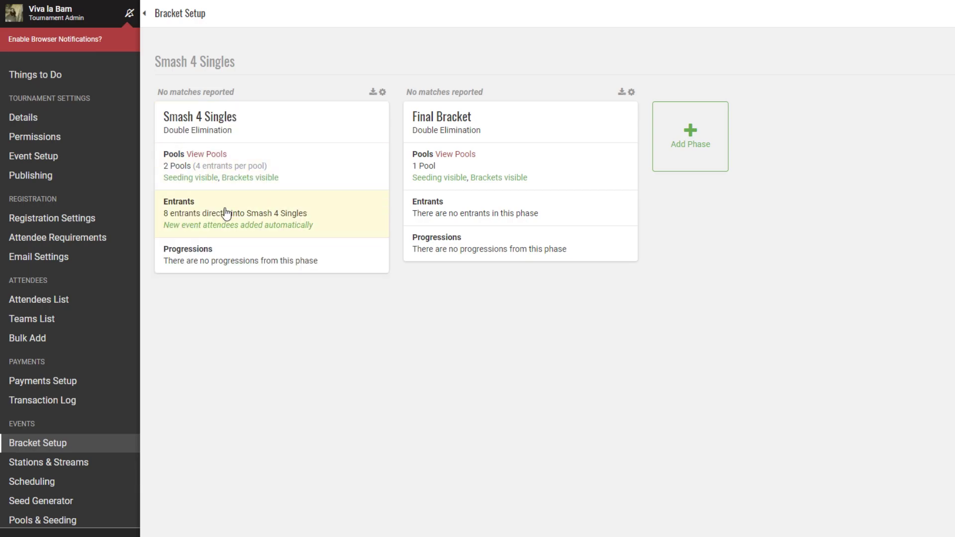
Step: Leave the entrant groups unchanged at 8 and open the phase's progression settings
{"action": "left_click", "coordinate": [227, 213]}
{"action": "left_click", "coordinate": [195, 453]}
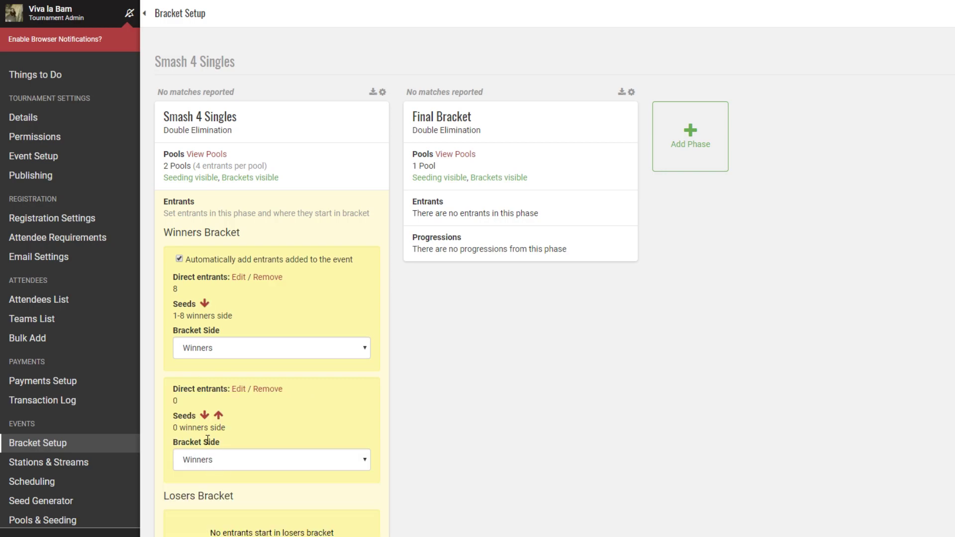
{"action": "left_click", "coordinate": [266, 389]}
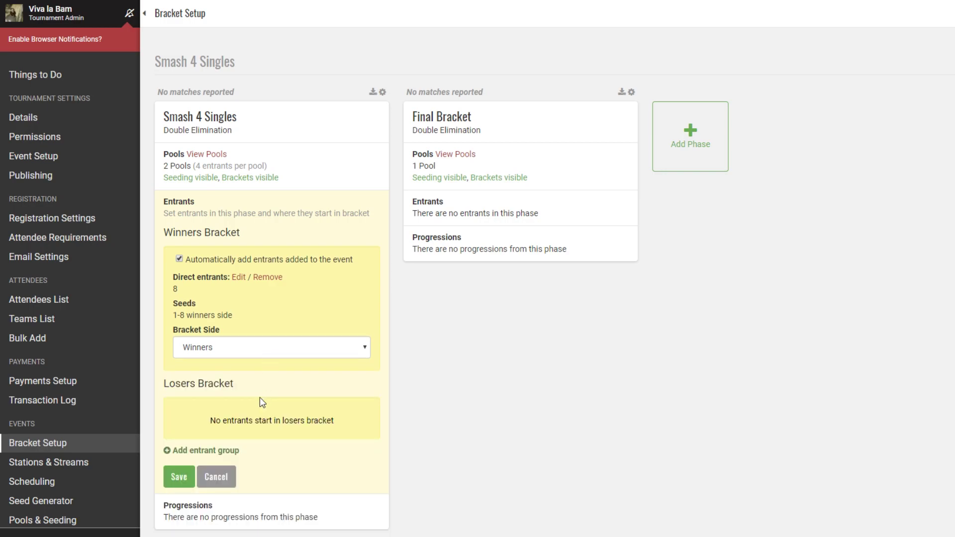
{"action": "left_click", "coordinate": [234, 478]}
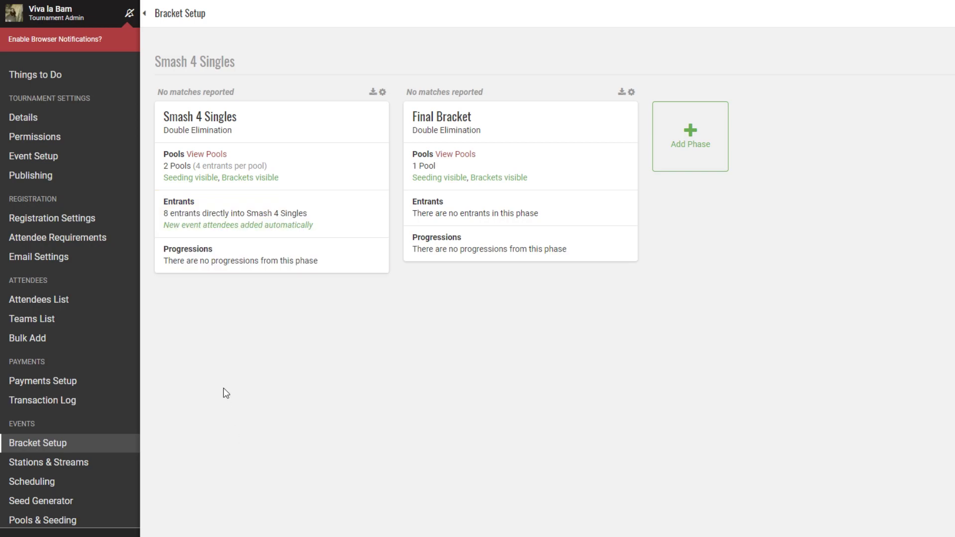
{"action": "left_click", "coordinate": [241, 269]}
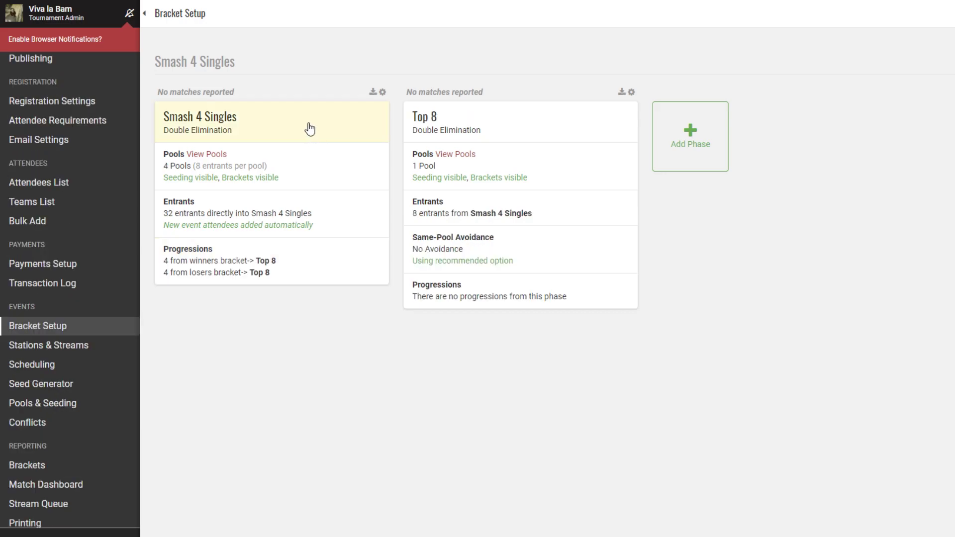
Step: Rename the first phase to 'Smash 4 Pools' and save it
{"action": "left_click", "coordinate": [309, 128]}
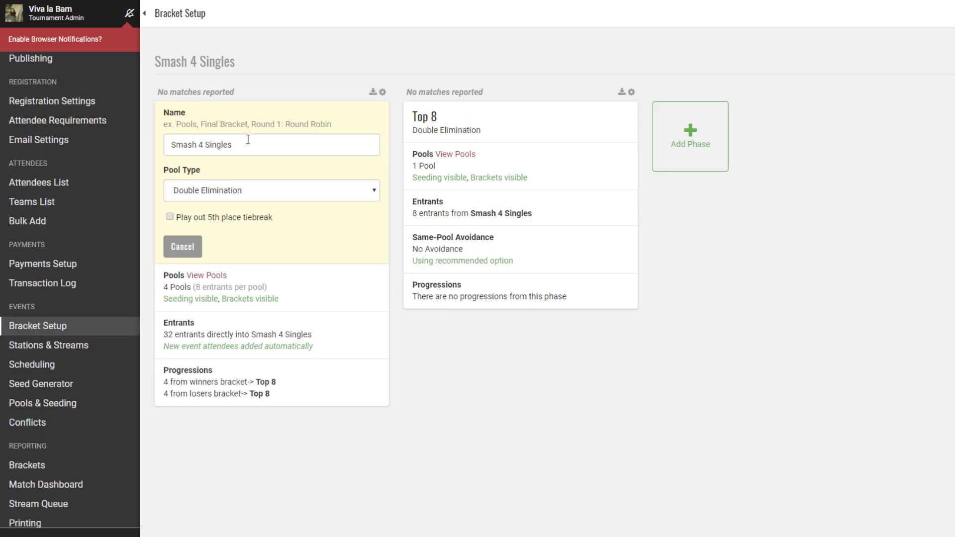
{"action": "triple_click", "coordinate": [253, 142]}
{"action": "type", "text": "Smash 4 Poo"}
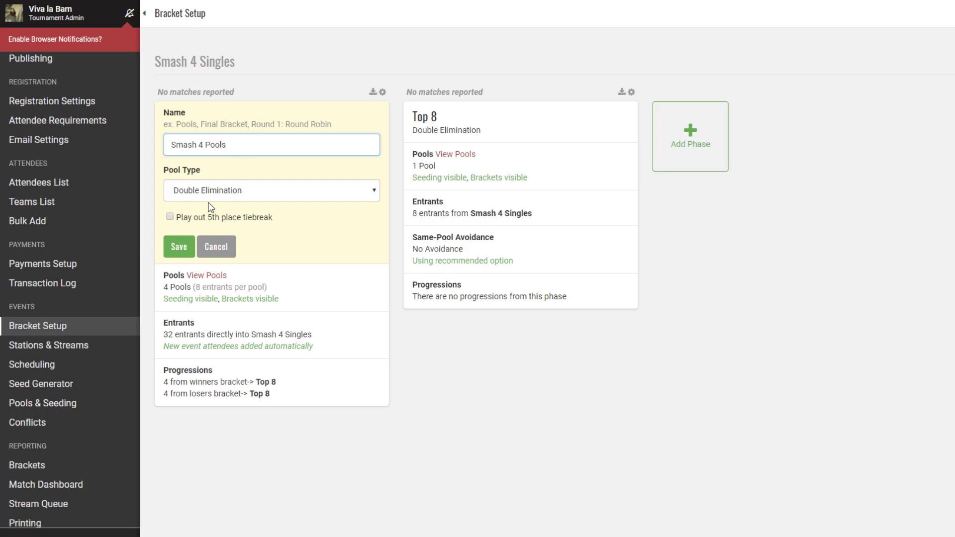
{"action": "left_click", "coordinate": [179, 246]}
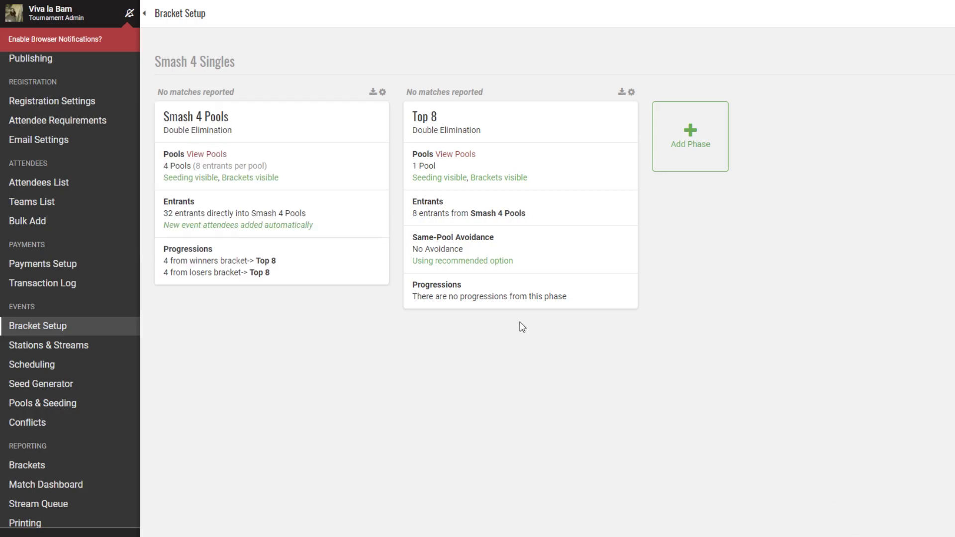
Step: Shorten the phase name to 'Pools' using the suggestion and save
{"action": "left_click", "coordinate": [219, 121]}
{"action": "triple_click", "coordinate": [223, 148]}
{"action": "type", "text": "P"}
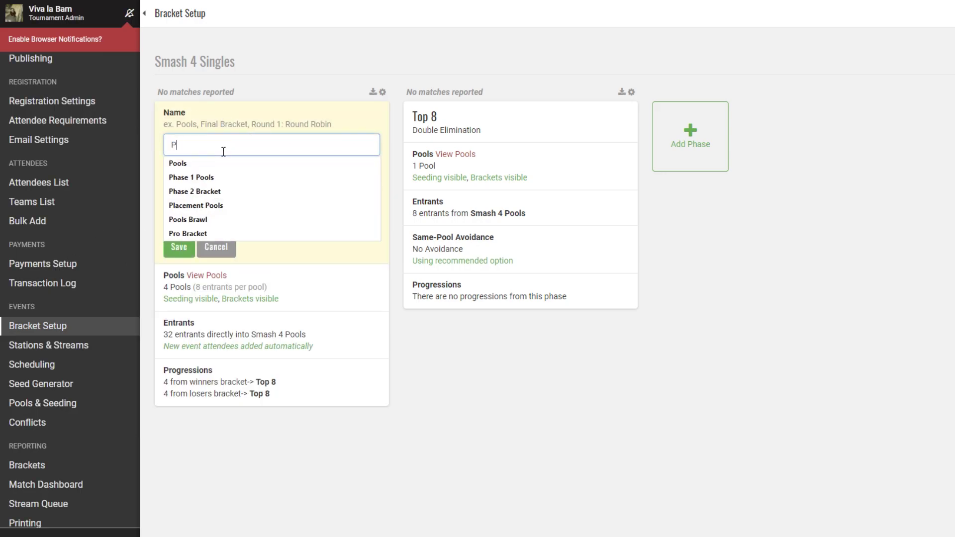
{"action": "type", "text": "ools"}
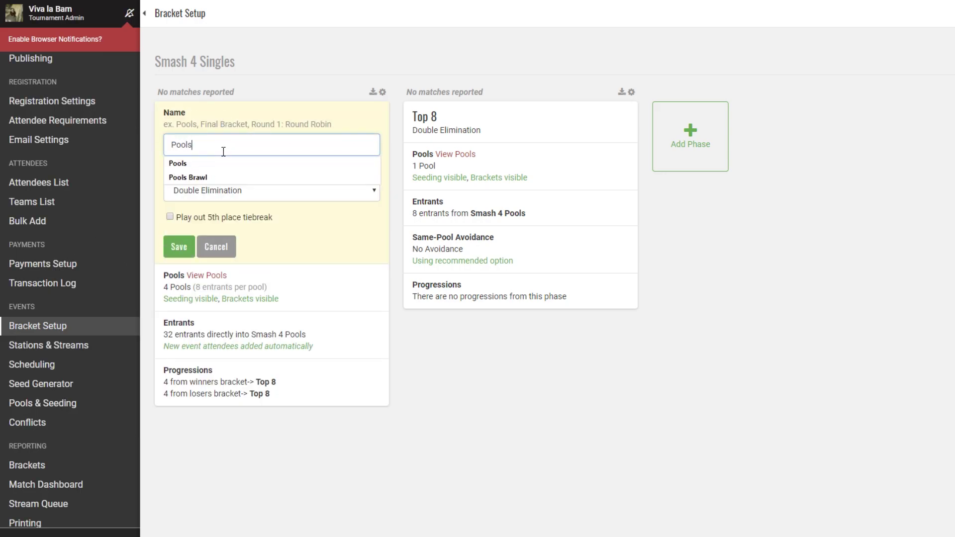
{"action": "left_click", "coordinate": [187, 164]}
{"action": "left_click", "coordinate": [180, 245]}
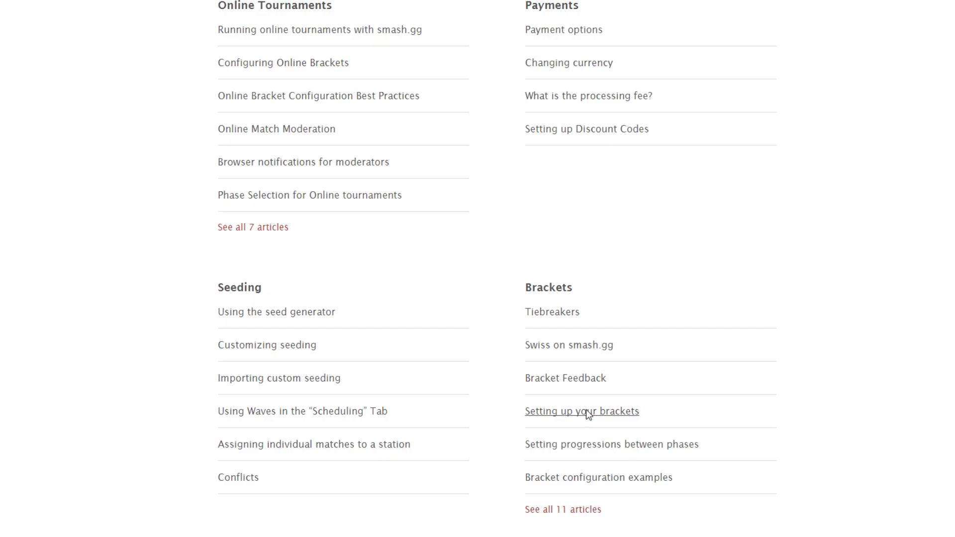
Step: Read the 'Setting up your brackets' help article, then go to Pools & Seeding
{"action": "left_click", "coordinate": [588, 412]}
{"action": "scroll", "coordinate": [449, 316], "scroll_direction": "down", "scroll_amount": 1}
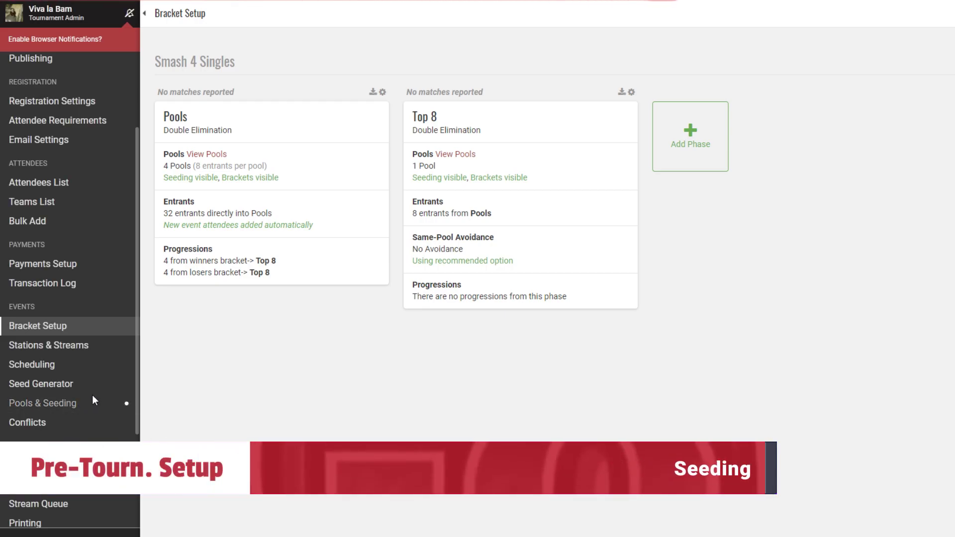
{"action": "left_click", "coordinate": [92, 397]}
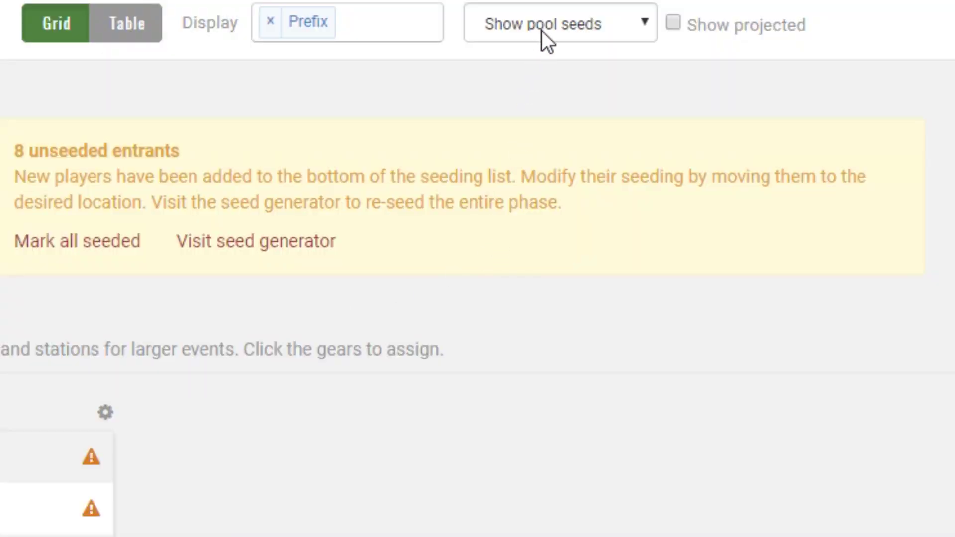
Step: Show overall seeds, then move Quinn and Zeb to 1:4, Kyoji to 4:8, and reshuffle others
{"action": "left_click", "coordinate": [541, 30]}
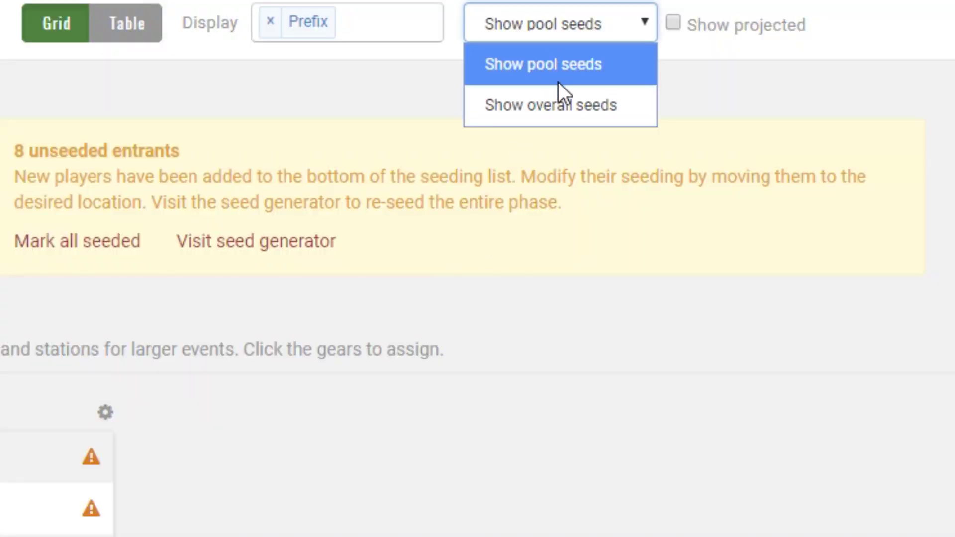
{"action": "left_click", "coordinate": [554, 91]}
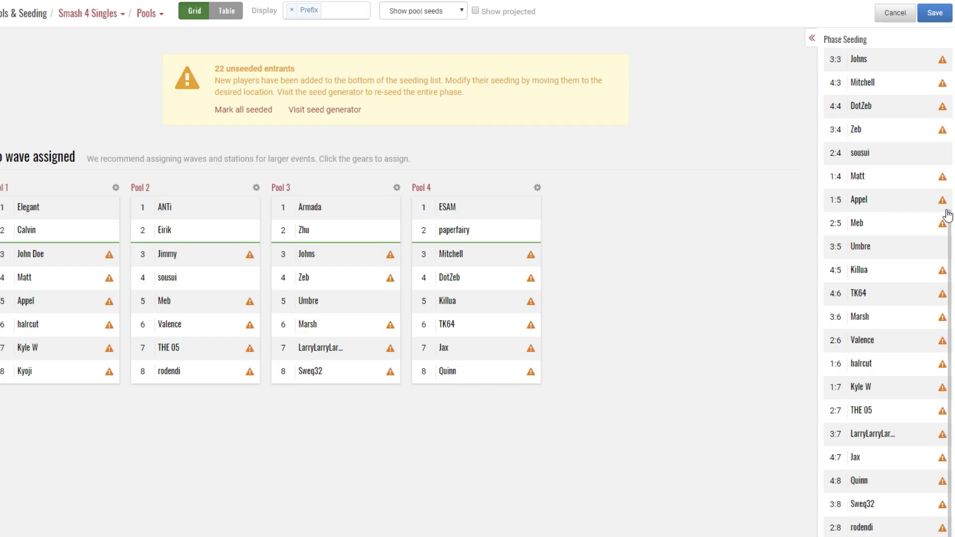
{"action": "left_click_drag", "start_coordinate": [896, 477], "coordinate": [888, 164]}
{"action": "left_click_drag", "start_coordinate": [883, 527], "coordinate": [883, 481]}
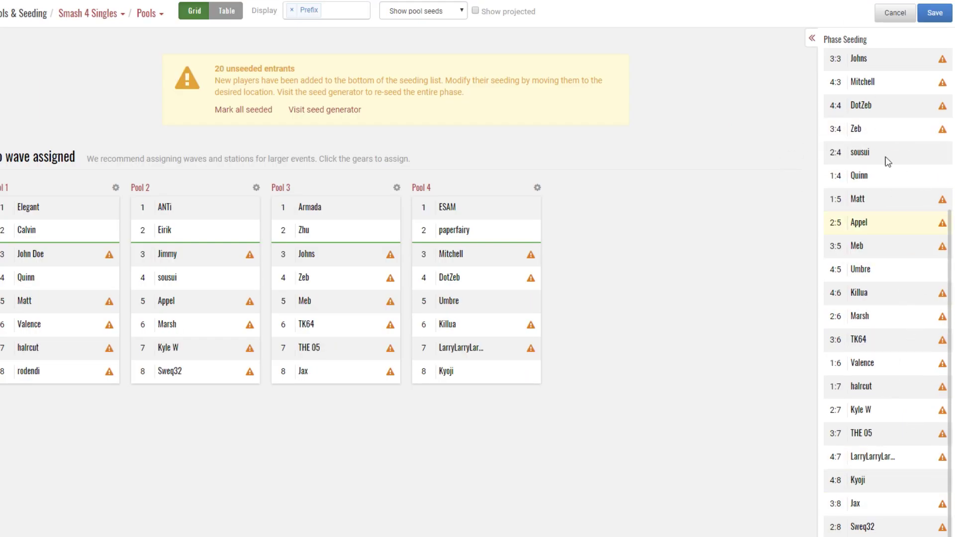
{"action": "left_click_drag", "start_coordinate": [859, 316], "coordinate": [890, 423]}
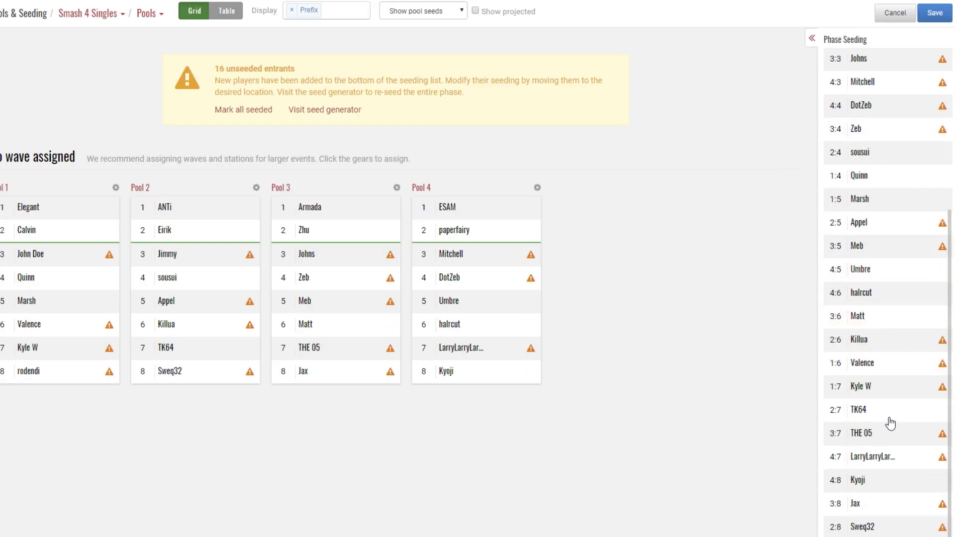
{"action": "left_click_drag", "start_coordinate": [892, 130], "coordinate": [878, 177]}
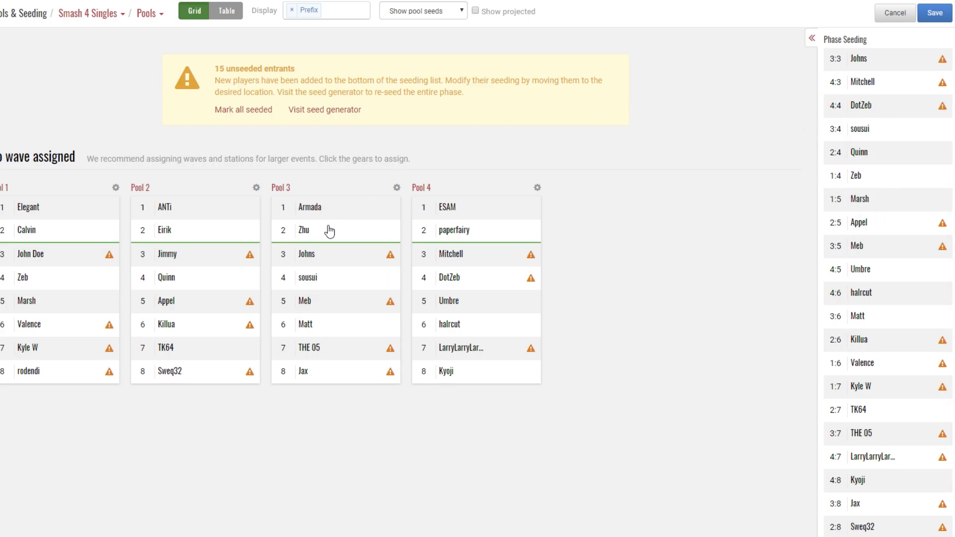
Step: Mark all entrants as seeded and save the seeding changes
{"action": "left_click", "coordinate": [235, 110]}
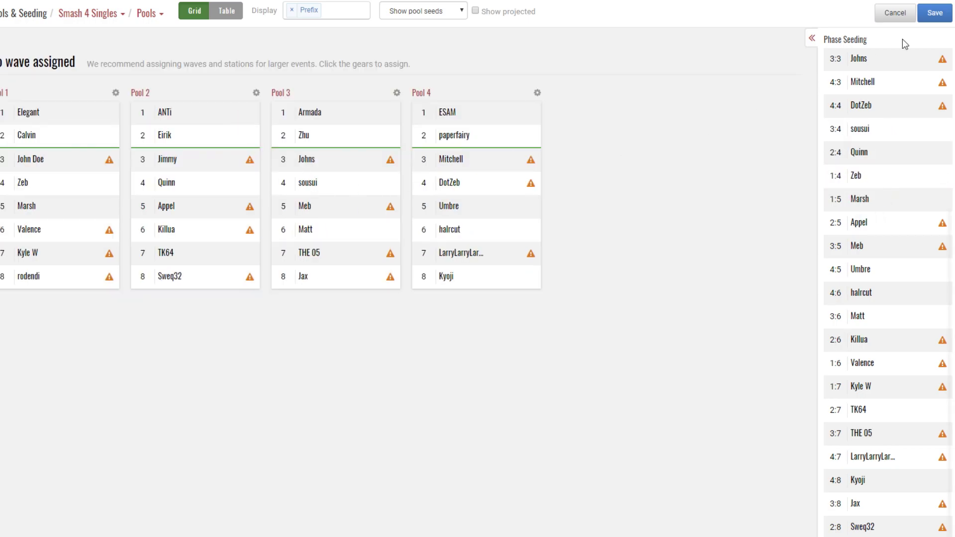
{"action": "left_click", "coordinate": [933, 14]}
{"action": "left_click", "coordinate": [352, 175]}
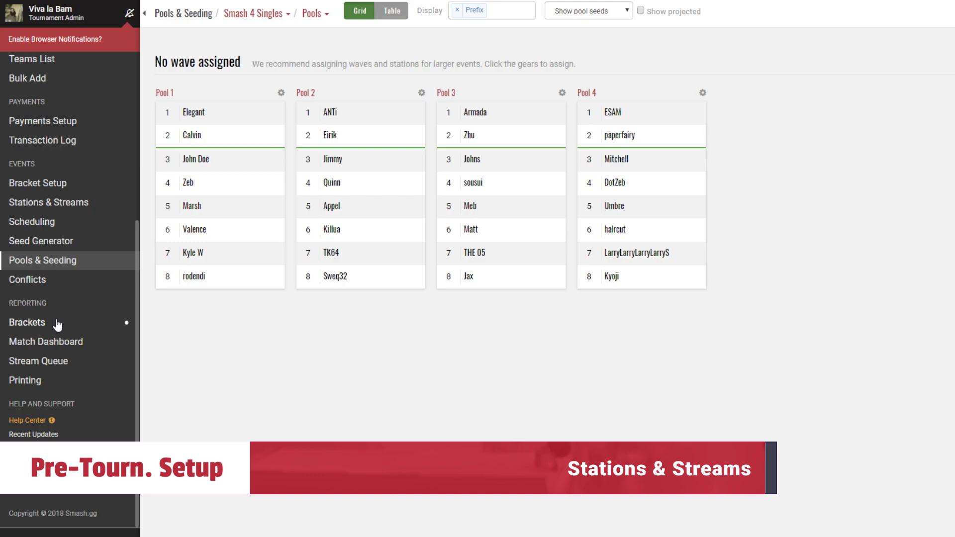
Step: Go to the Stations & Streams page from the admin sidebar
{"action": "left_click", "coordinate": [73, 202]}
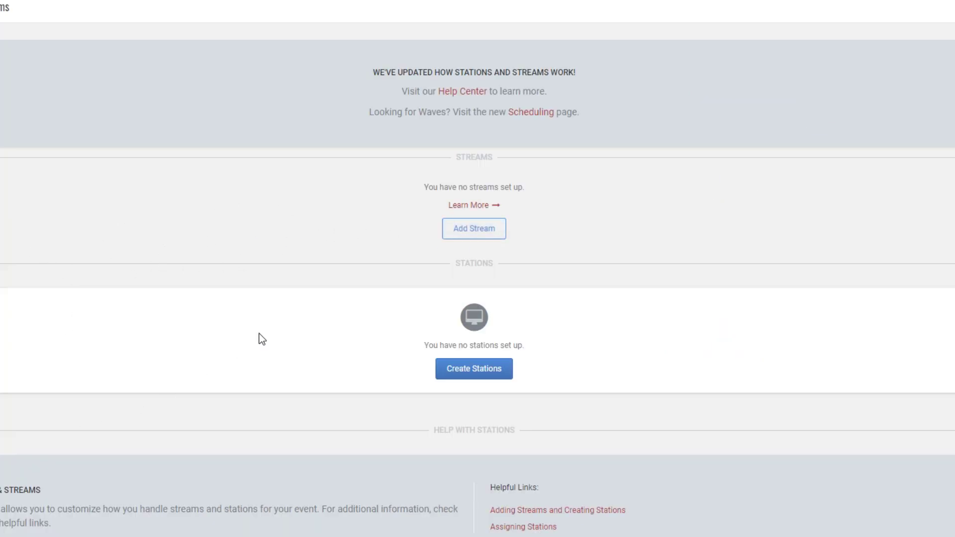
Step: Add the Twitch channel EndGameTV1 as a stream and open its settings
{"action": "left_click", "coordinate": [454, 236]}
{"action": "left_click", "coordinate": [283, 185]}
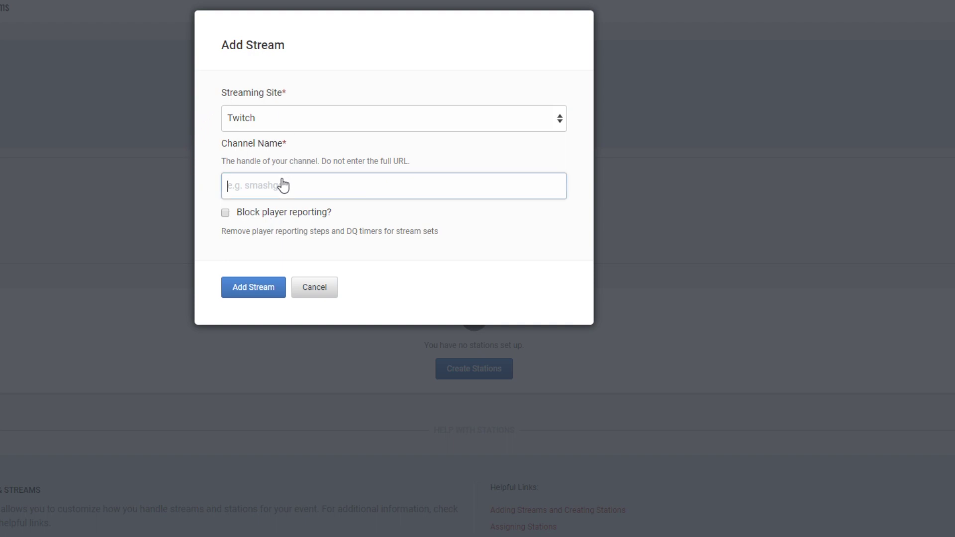
{"action": "type", "text": "EndGameT"}
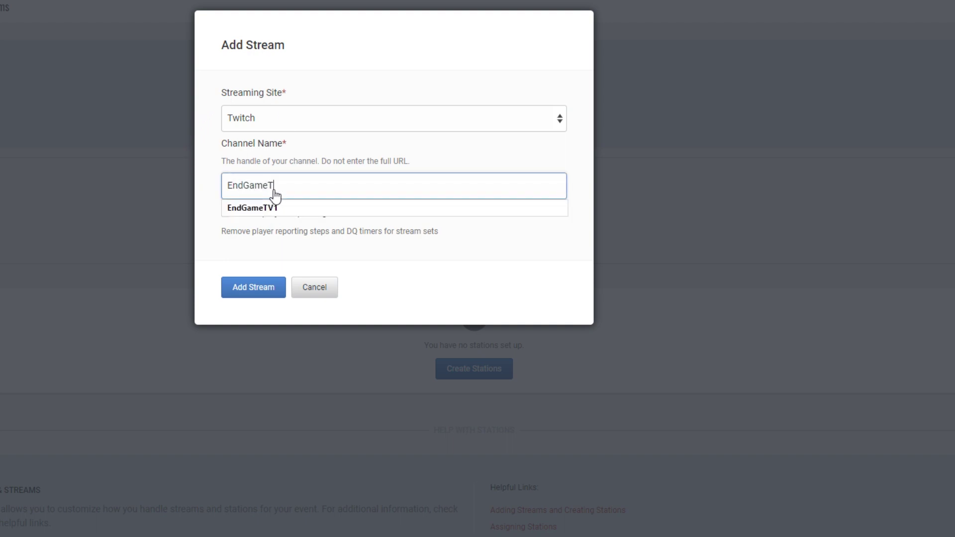
{"action": "type", "text": "V1"}
{"action": "left_click", "coordinate": [275, 286]}
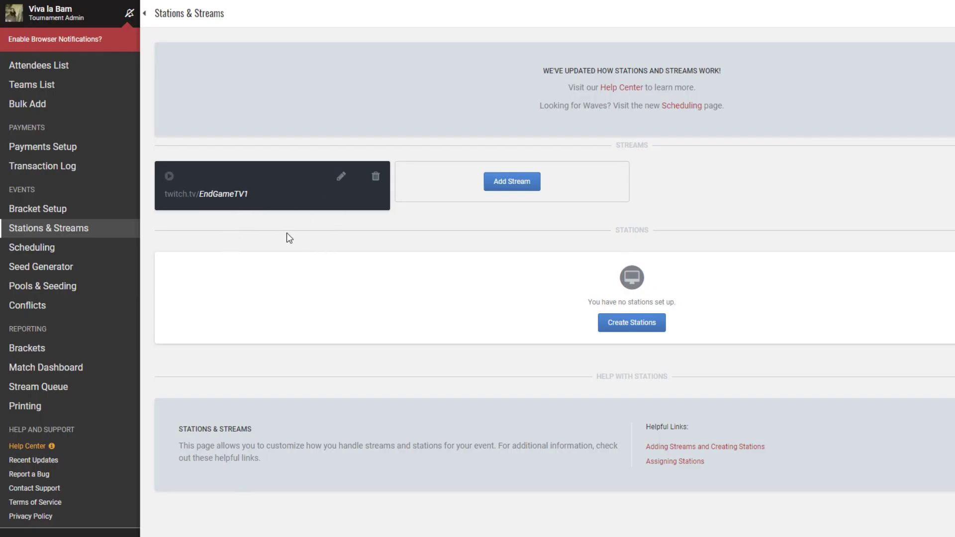
{"action": "left_click", "coordinate": [341, 176]}
Step: Go to the Pool 1 bracket and open the Winners Round 1 configuration
{"action": "left_click", "coordinate": [70, 348]}
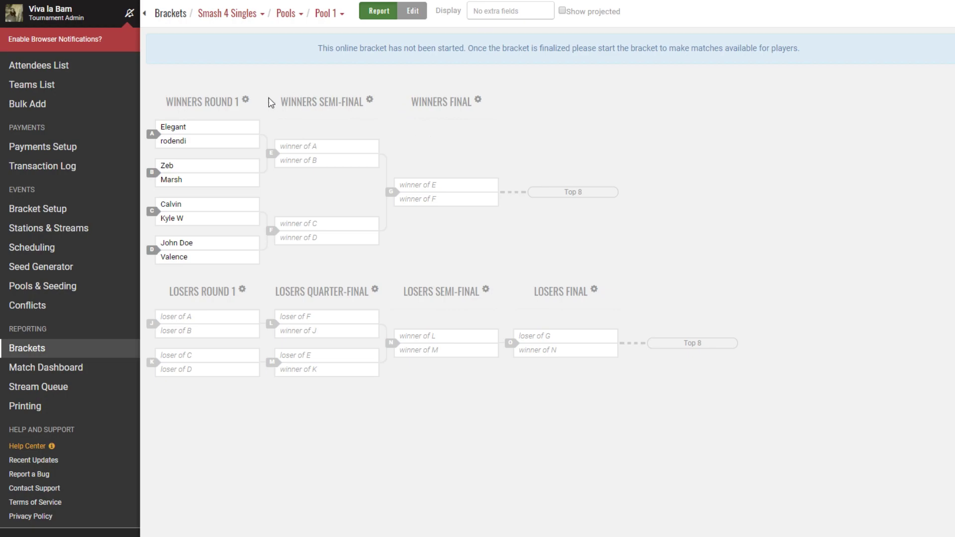
{"action": "mouse_move", "coordinate": [211, 171]}
{"action": "left_click", "coordinate": [246, 101]}
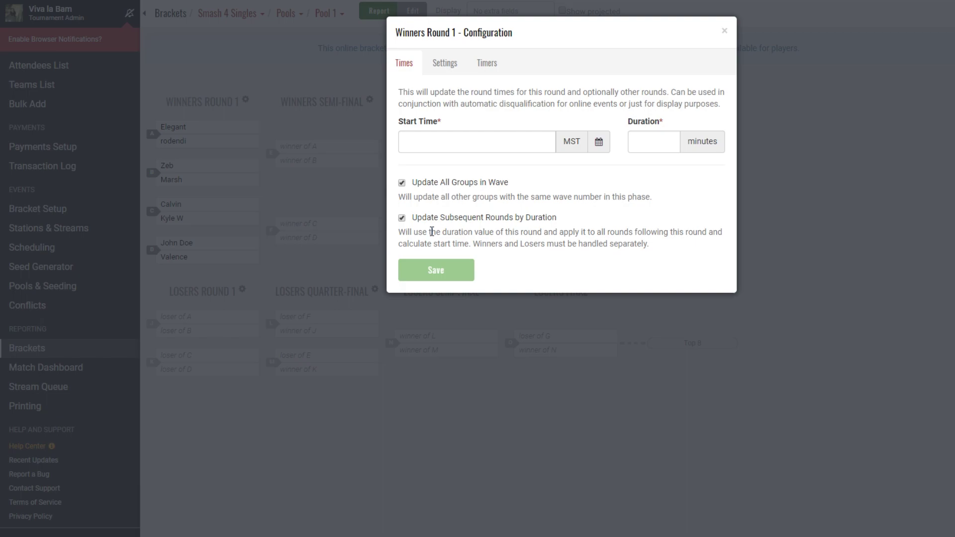
Step: Set Winners Round 1 to start 01/09/2018 at 2:00 PM with duration 10, and save
{"action": "left_click", "coordinate": [489, 138]}
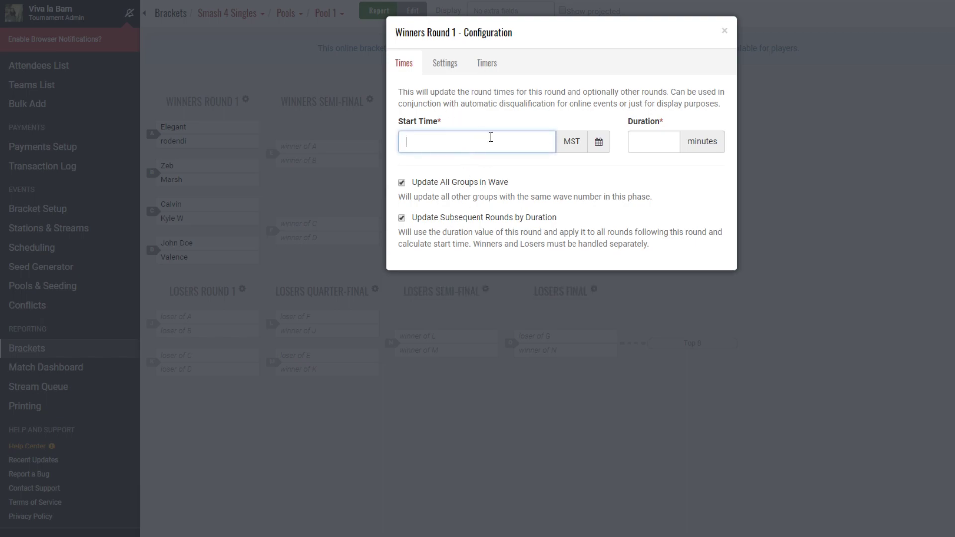
{"action": "left_click", "coordinate": [597, 143]}
{"action": "left_click", "coordinate": [488, 318]}
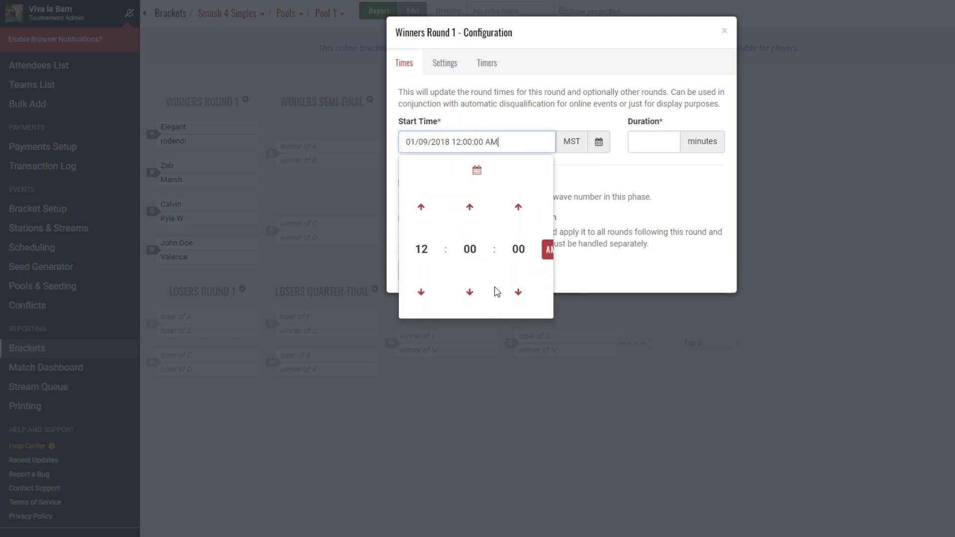
{"action": "left_click", "coordinate": [422, 208]}
{"action": "left_click", "coordinate": [421, 208]}
{"action": "left_click", "coordinate": [547, 249]}
{"action": "left_click", "coordinate": [635, 143]}
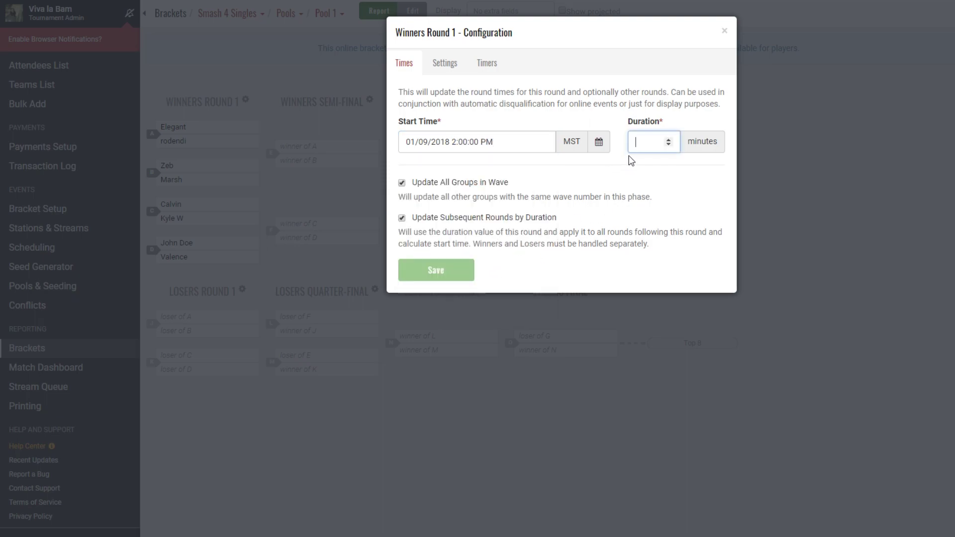
{"action": "type", "text": "10"}
{"action": "left_click", "coordinate": [469, 271]}
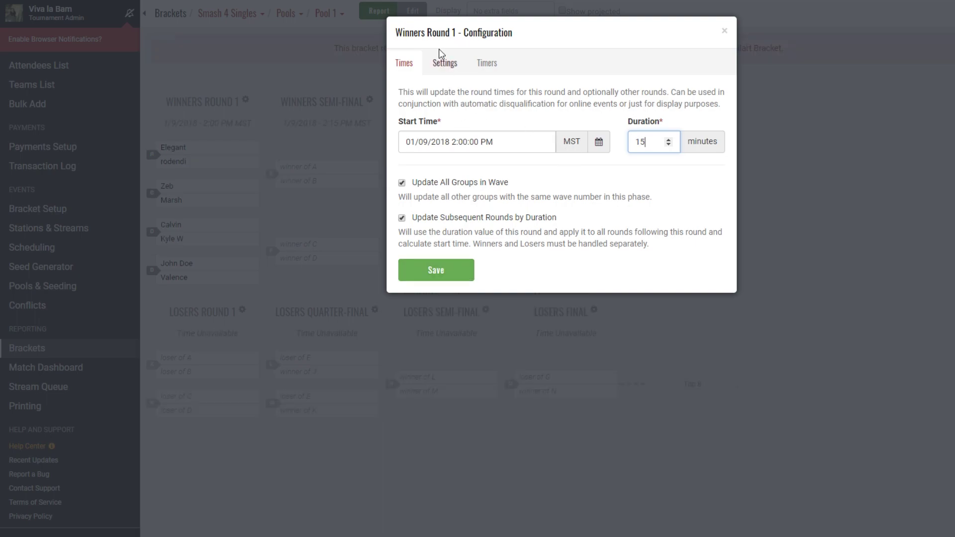
Step: Make Winners Round 1 sets Best Of 3
{"action": "left_click_drag", "start_coordinate": [439, 49], "coordinate": [442, 65]}
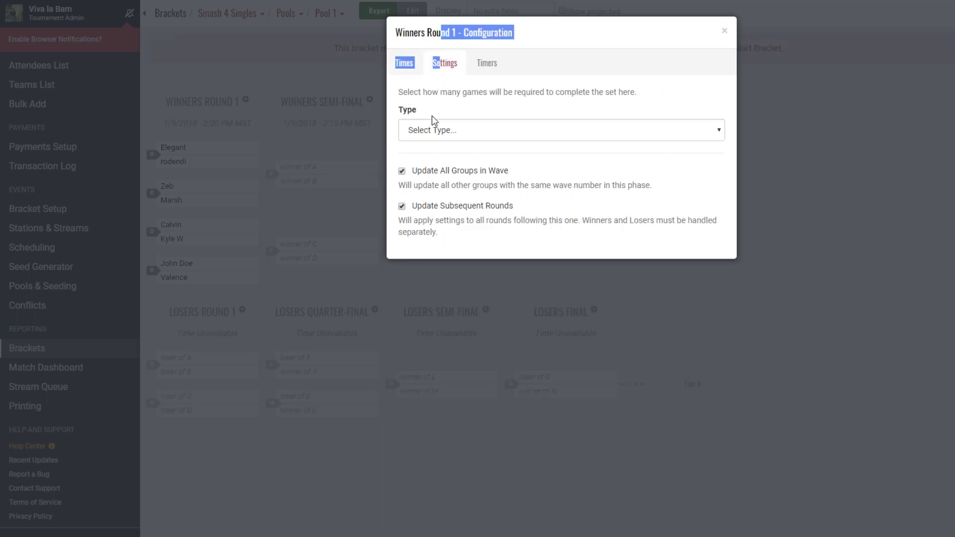
{"action": "left_click", "coordinate": [444, 83]}
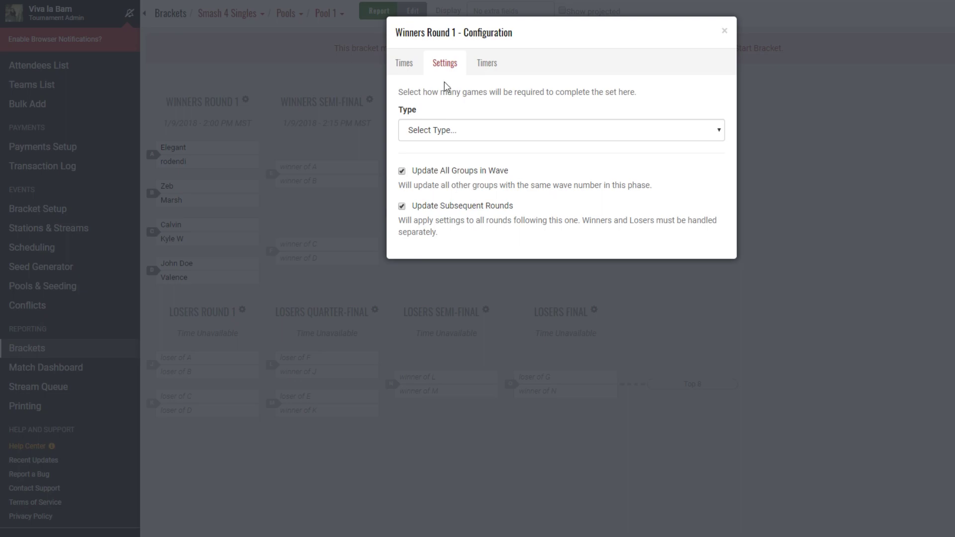
{"action": "left_click", "coordinate": [454, 129]}
{"action": "left_click", "coordinate": [432, 170]}
{"action": "left_click", "coordinate": [445, 177]}
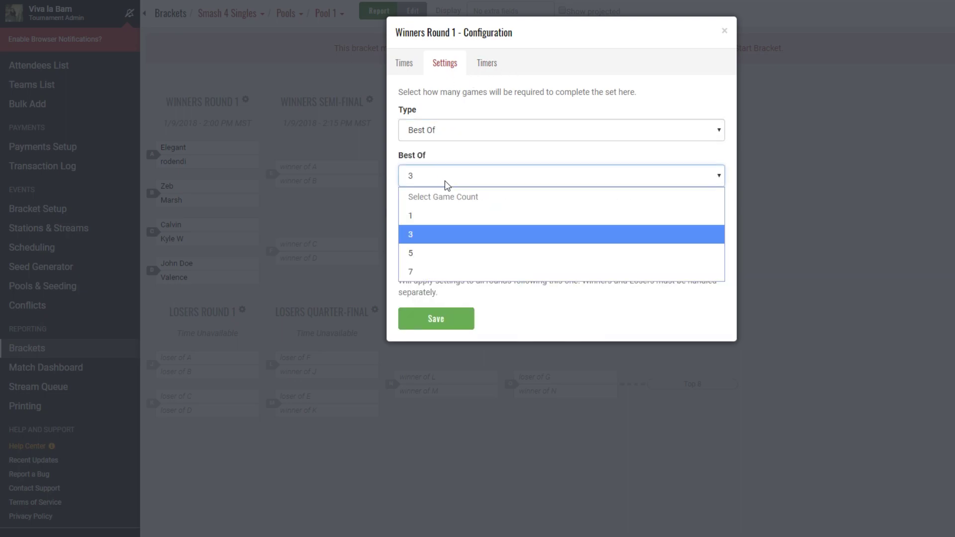
{"action": "left_click", "coordinate": [453, 175]}
{"action": "left_click", "coordinate": [486, 67]}
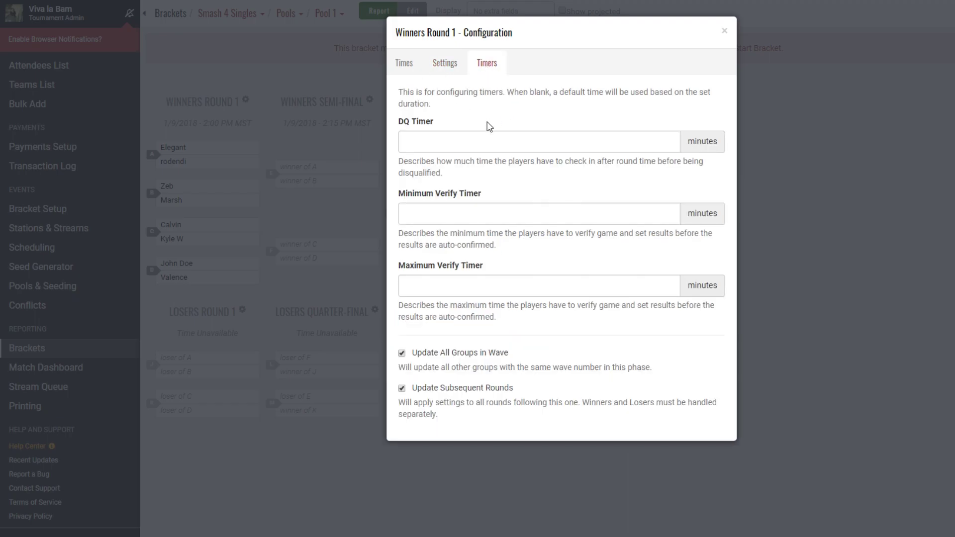
Step: Set the Winners Round 1 DQ timer to 5 minutes
{"action": "left_click", "coordinate": [502, 142]}
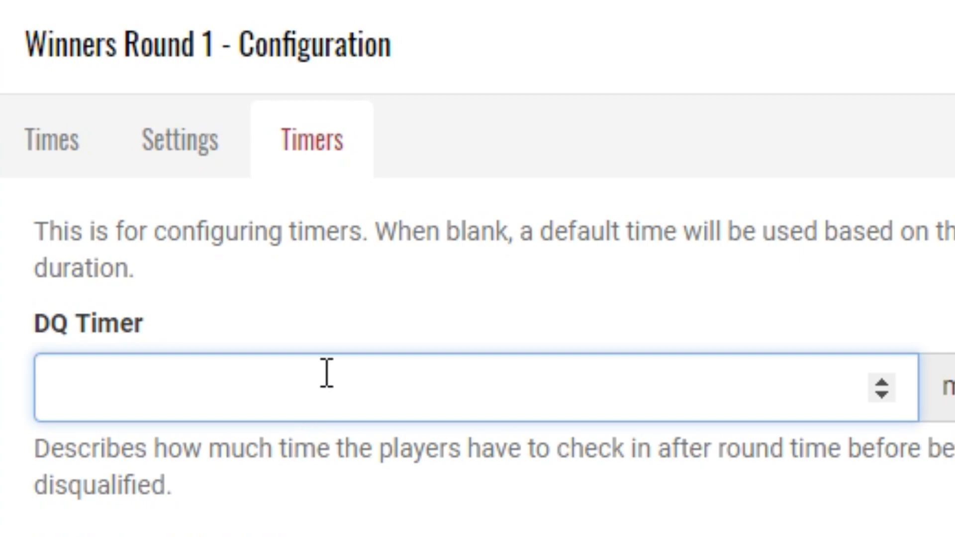
{"action": "type", "text": "5"}
{"action": "key", "text": "Tab"}
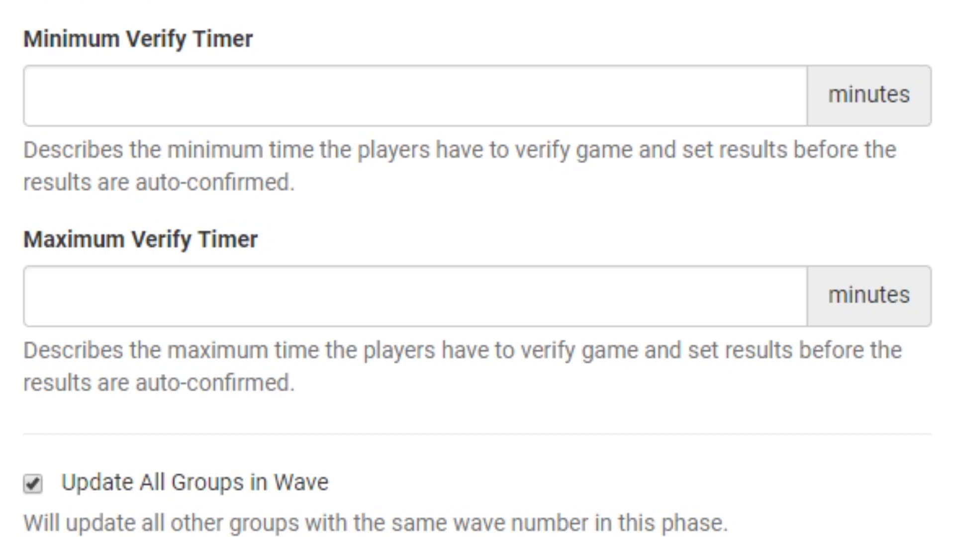
Step: Set the minimum verify timer to 2 minutes and the maximum verify timer to 3
{"action": "left_click", "coordinate": [84, 110]}
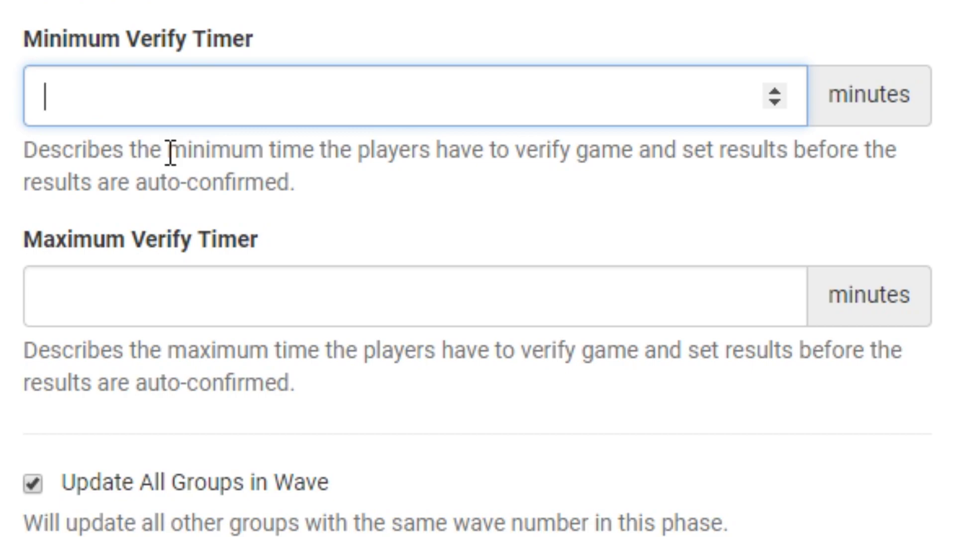
{"action": "left_click", "coordinate": [290, 294]}
{"action": "left_click", "coordinate": [225, 104]}
{"action": "left_click", "coordinate": [256, 129]}
{"action": "left_click", "coordinate": [256, 117]}
{"action": "type", "text": "2"}
{"action": "left_click", "coordinate": [190, 303]}
{"action": "type", "text": "3"}
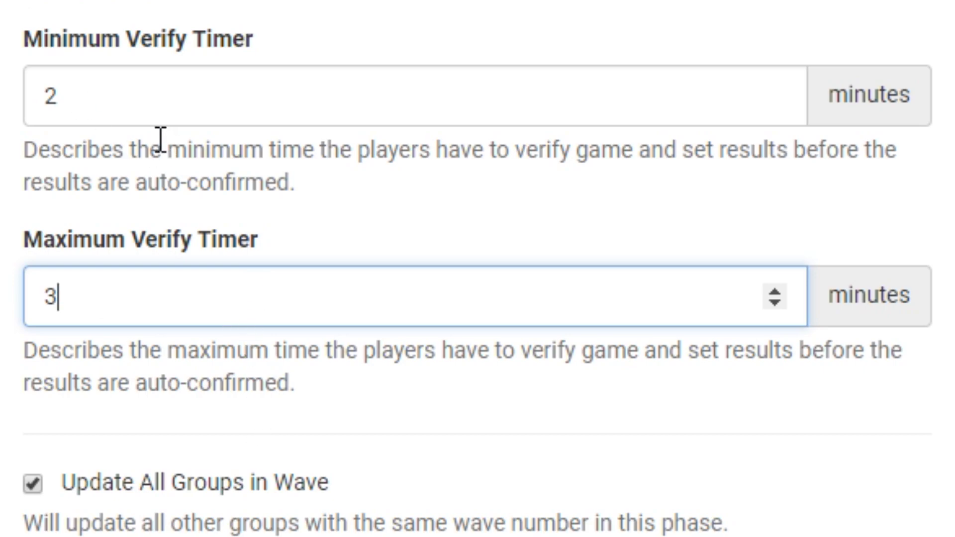
{"action": "left_click", "coordinate": [133, 144]}
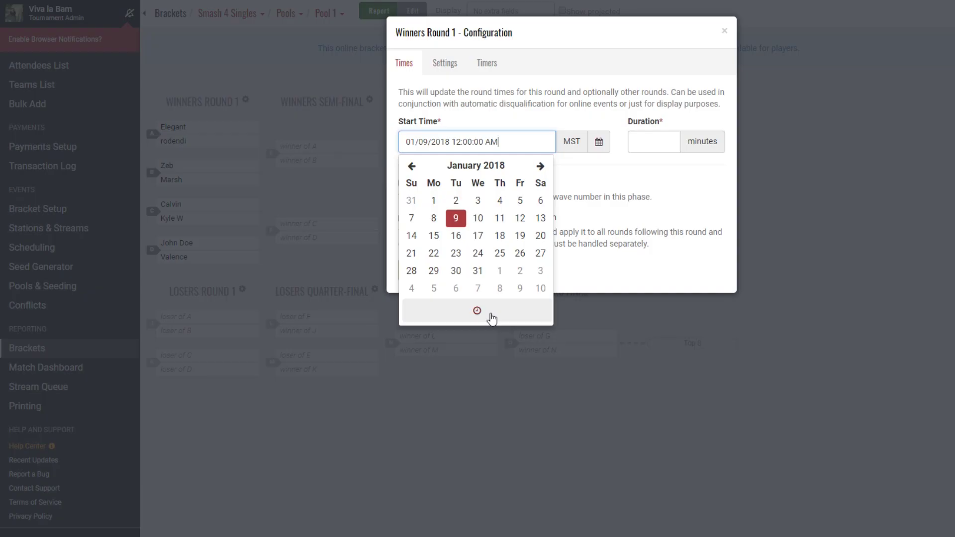
Step: Set Winners Round 1 to 2:00 PM with a 15-minute duration, save, and close the dialog
{"action": "left_click", "coordinate": [480, 312]}
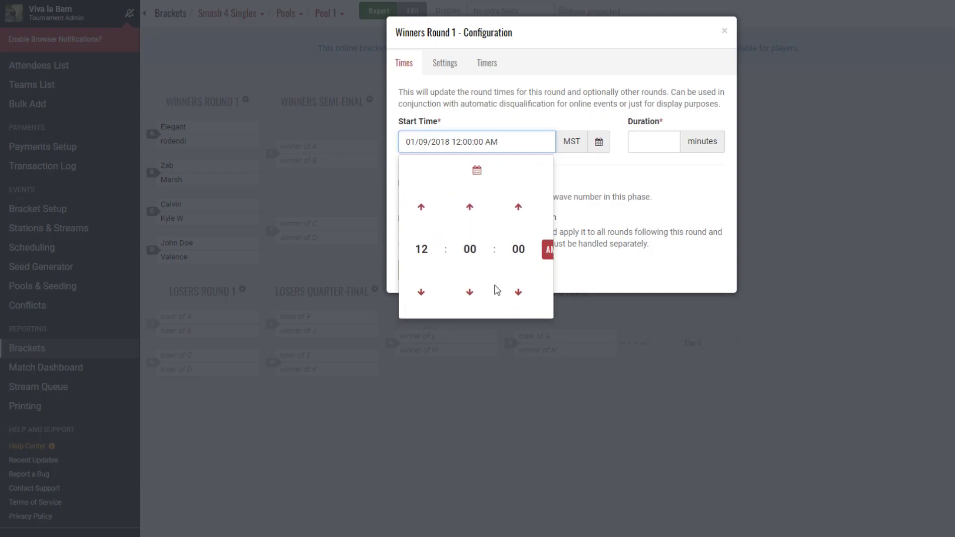
{"action": "double_click", "coordinate": [421, 207]}
{"action": "left_click", "coordinate": [547, 249]}
{"action": "left_click", "coordinate": [629, 153]}
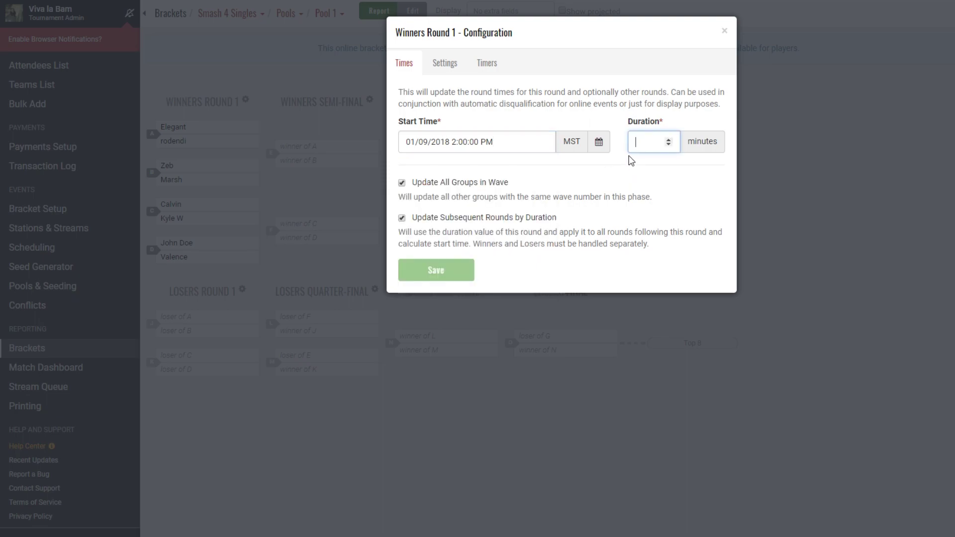
{"action": "type", "text": "15"}
{"action": "left_click", "coordinate": [465, 269]}
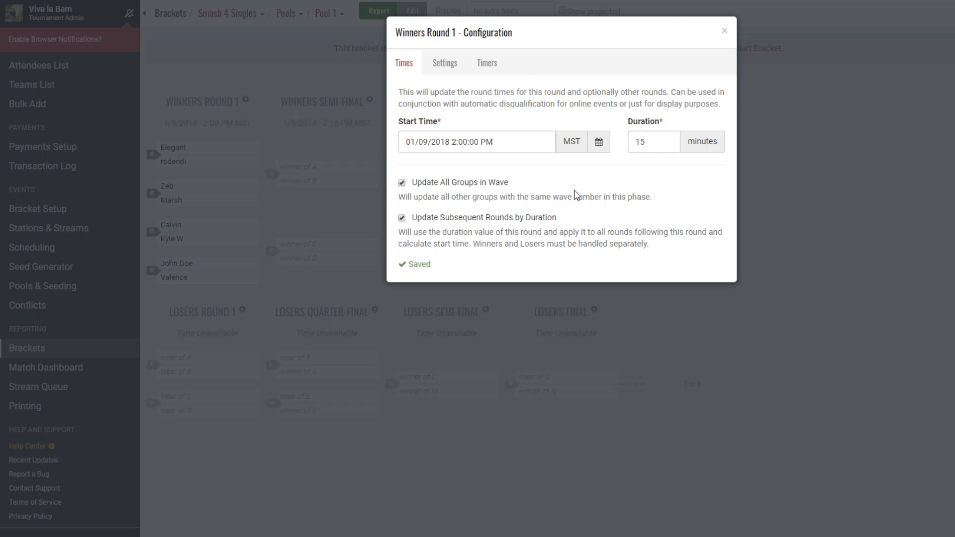
{"action": "key", "text": "Escape"}
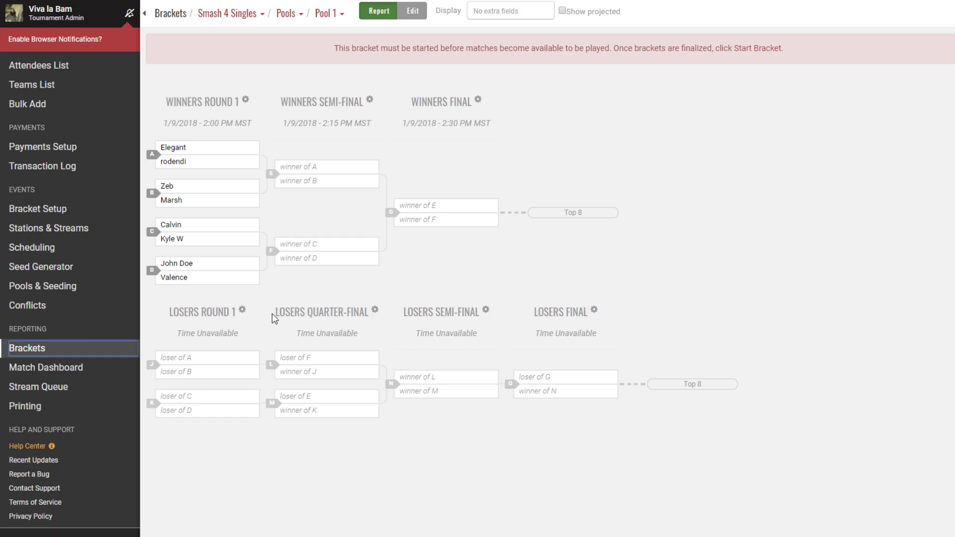
Step: Open the Losers Round 1 configuration, then close it without changes
{"action": "left_click", "coordinate": [243, 308]}
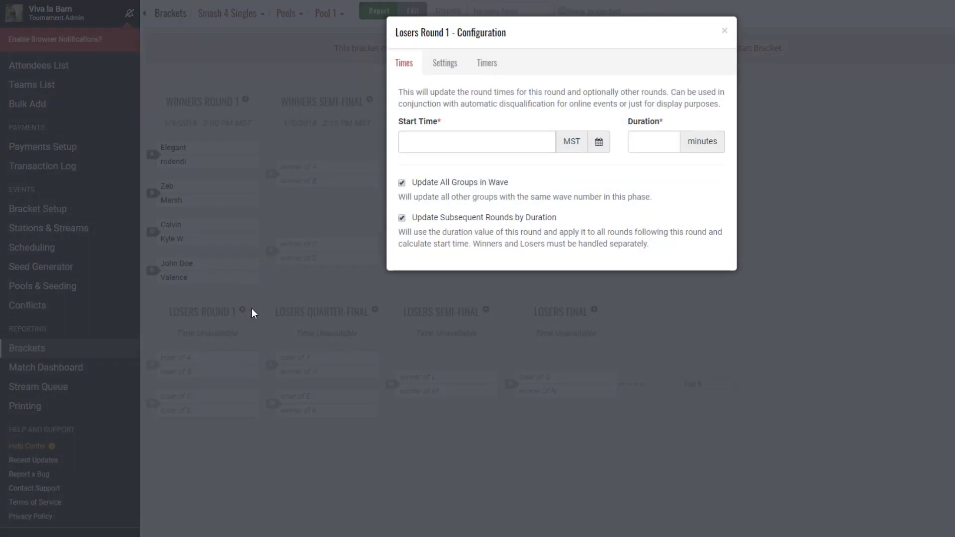
{"action": "left_click", "coordinate": [478, 145]}
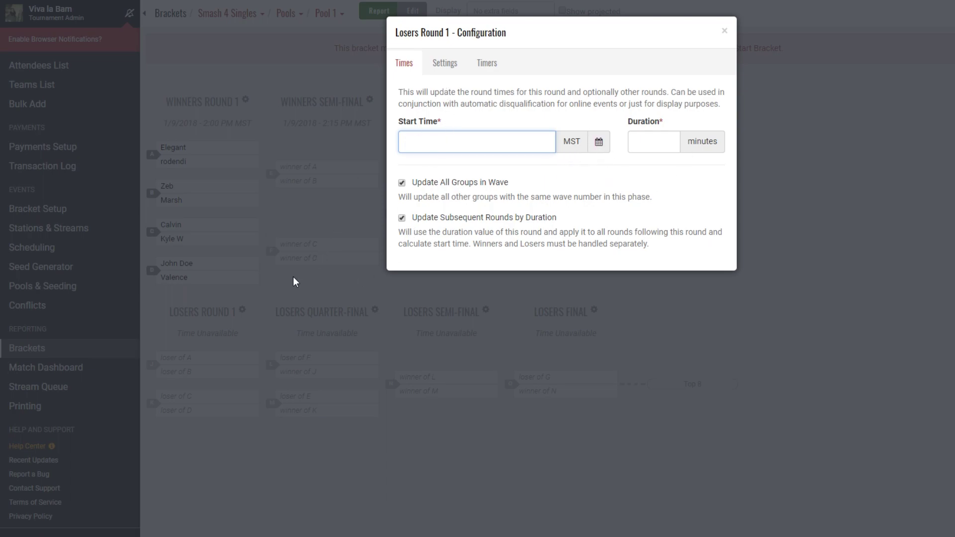
{"action": "left_click", "coordinate": [276, 298]}
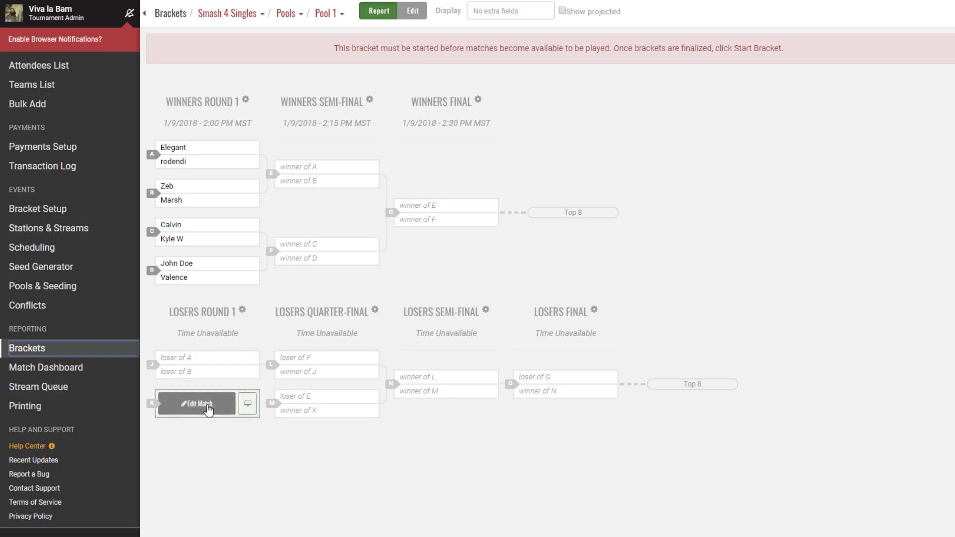
{"action": "mouse_move", "coordinate": [217, 165]}
{"action": "mouse_move", "coordinate": [187, 196]}
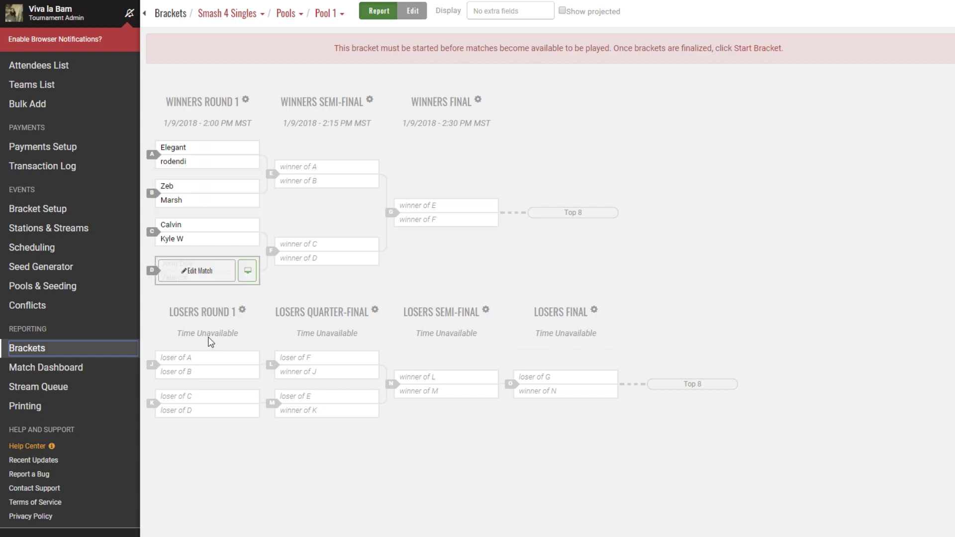
{"action": "mouse_move", "coordinate": [261, 156]}
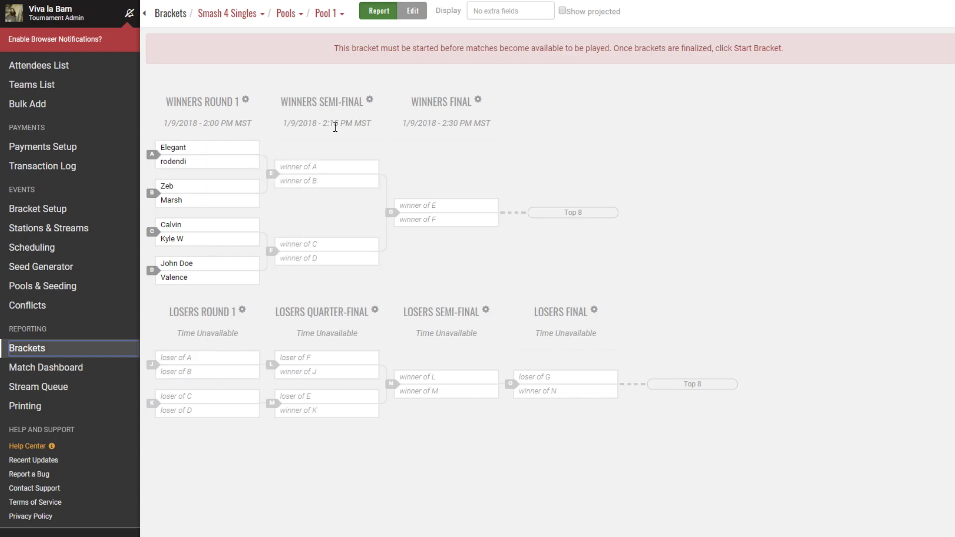
{"action": "mouse_move", "coordinate": [207, 368]}
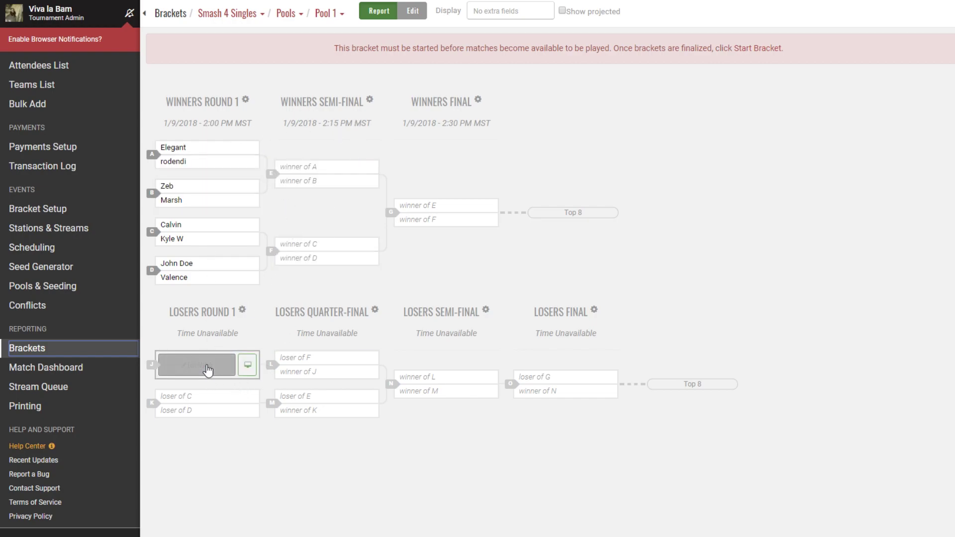
Step: Set Losers Round 1 to start 01/09/2018 at 2:15 AM with a 15-minute duration, and save
{"action": "left_click", "coordinate": [242, 310]}
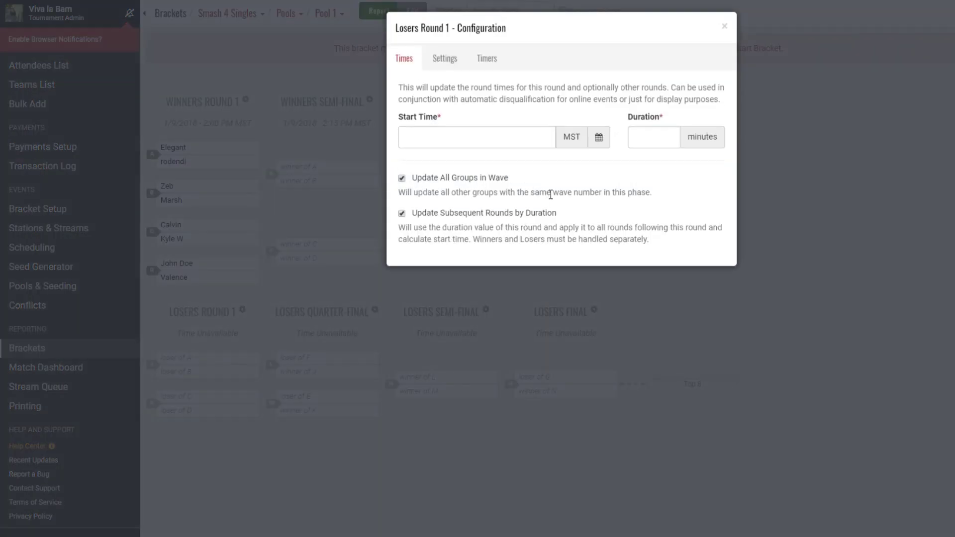
{"action": "left_click", "coordinate": [527, 144]}
{"action": "left_click", "coordinate": [599, 142]}
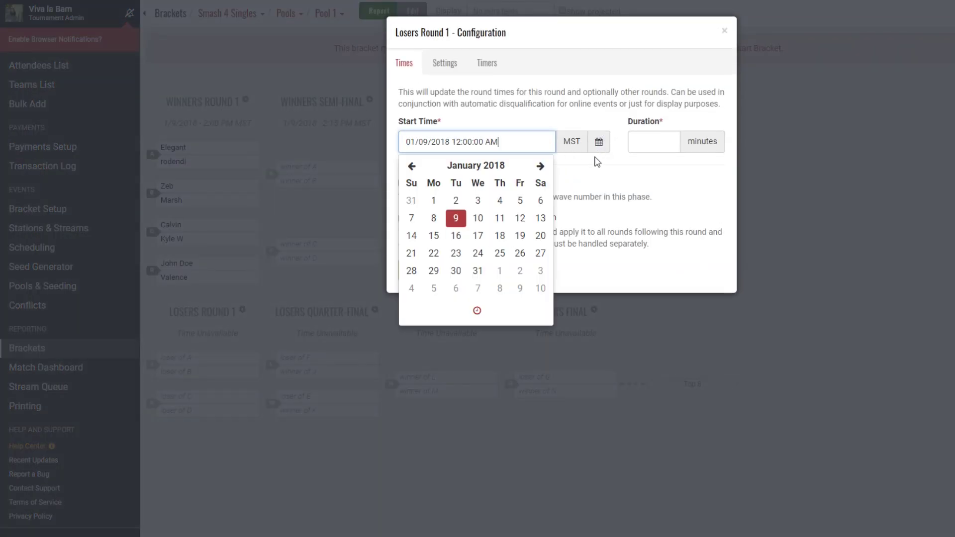
{"action": "left_click", "coordinate": [464, 317]}
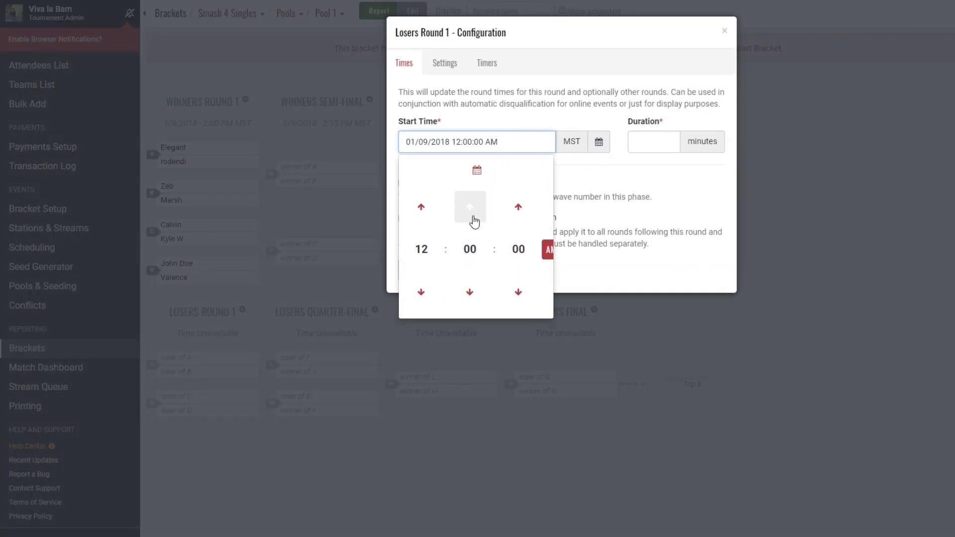
{"action": "left_click", "coordinate": [421, 207]}
{"action": "left_click", "coordinate": [421, 207]}
{"action": "left_click", "coordinate": [469, 246]}
{"action": "left_click", "coordinate": [532, 201]}
{"action": "left_click", "coordinate": [642, 143]}
{"action": "type", "text": "15"}
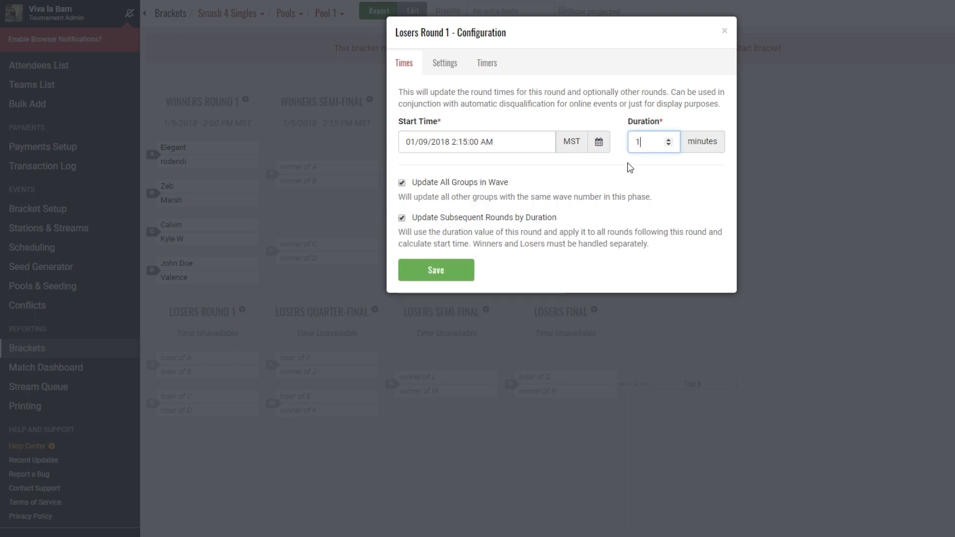
{"action": "left_click", "coordinate": [438, 276]}
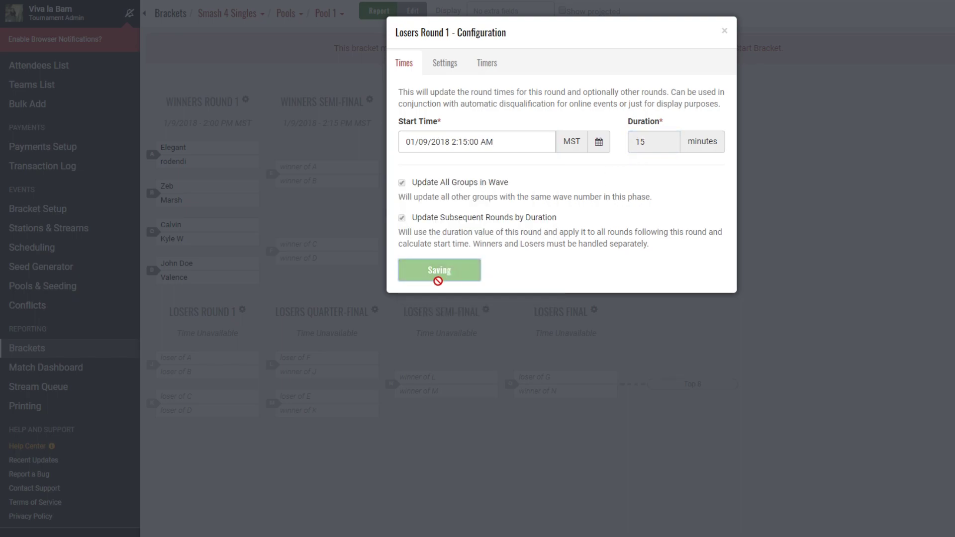
{"action": "left_click", "coordinate": [332, 313]}
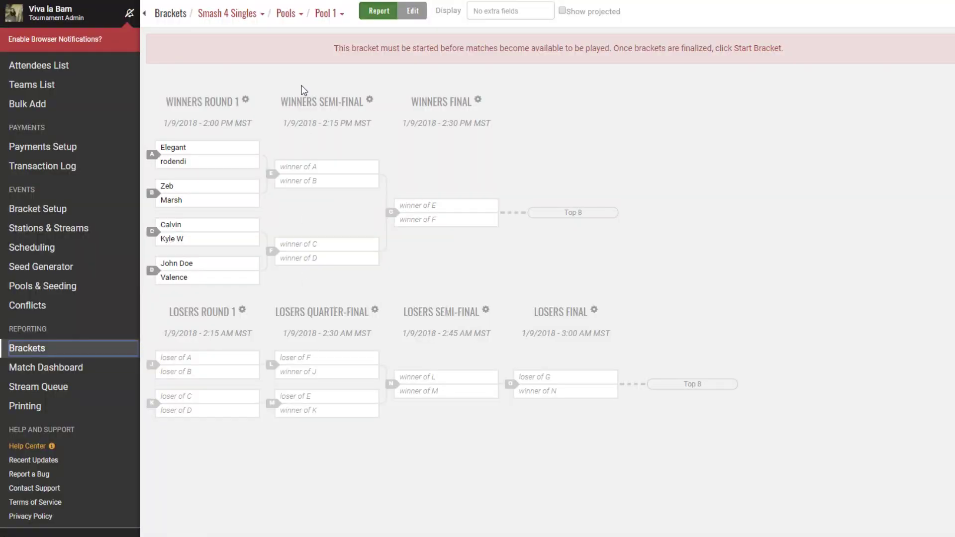
{"action": "mouse_move", "coordinate": [264, 270]}
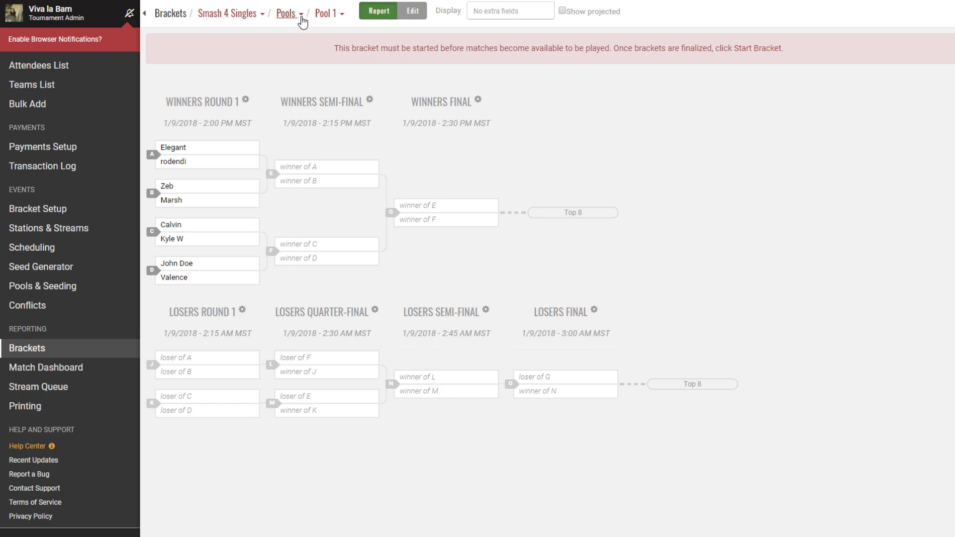
Step: Switch to the Pool 2 bracket, then go to the Pools & Seeding overview
{"action": "left_click", "coordinate": [326, 15]}
{"action": "left_click", "coordinate": [336, 33]}
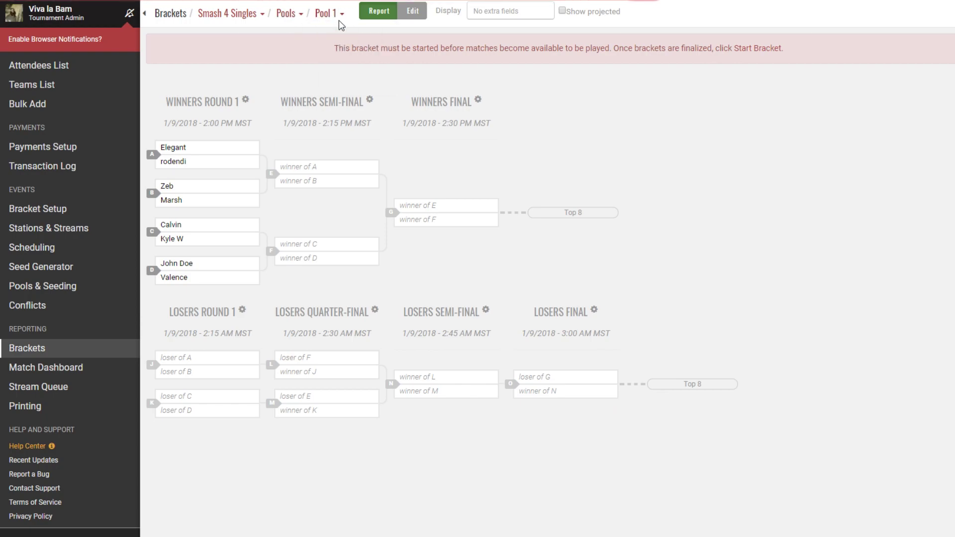
{"action": "left_click", "coordinate": [339, 16]}
{"action": "left_click", "coordinate": [354, 48]}
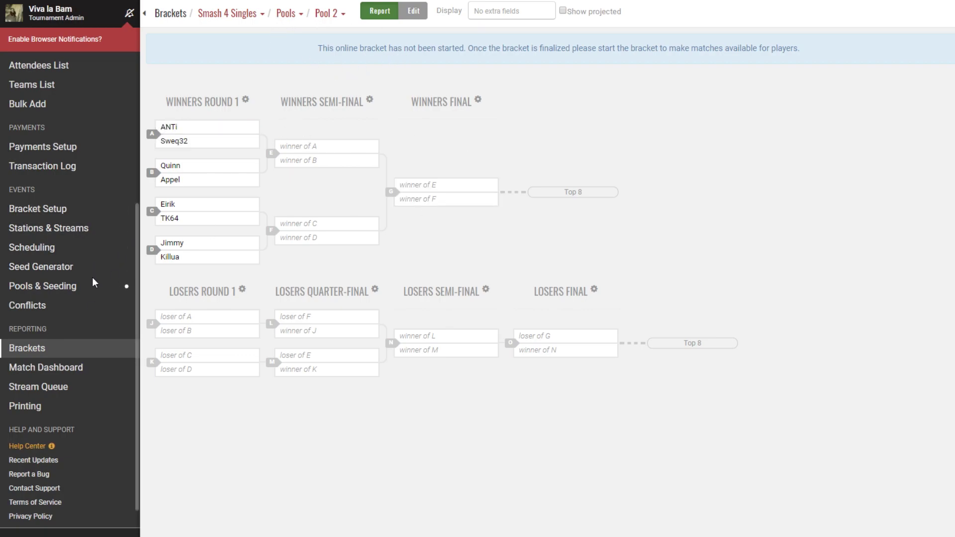
{"action": "left_click", "coordinate": [84, 291]}
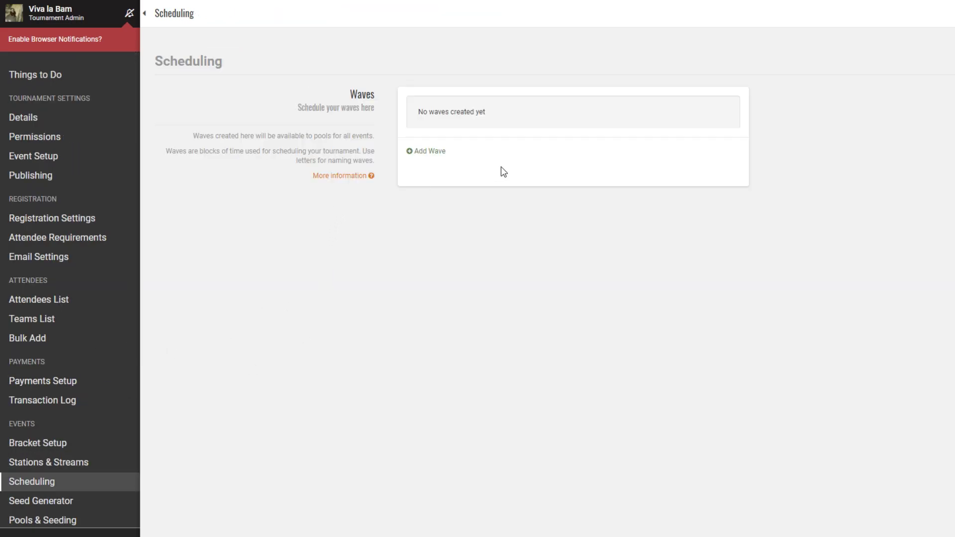
Step: Create Wave A on 01/09/2018 from 2:00 PM to 4:00 PM EST and save it
{"action": "left_click", "coordinate": [440, 152]}
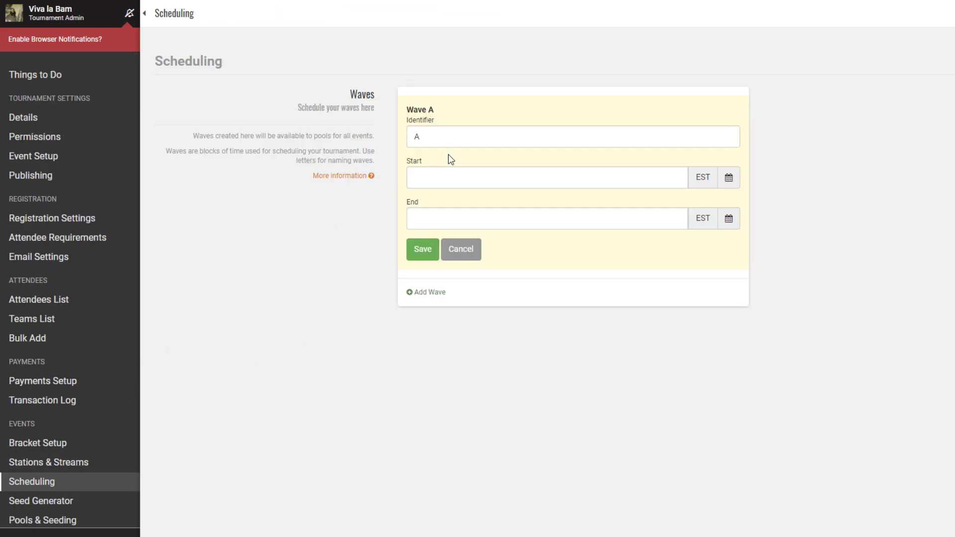
{"action": "left_click", "coordinate": [729, 179]}
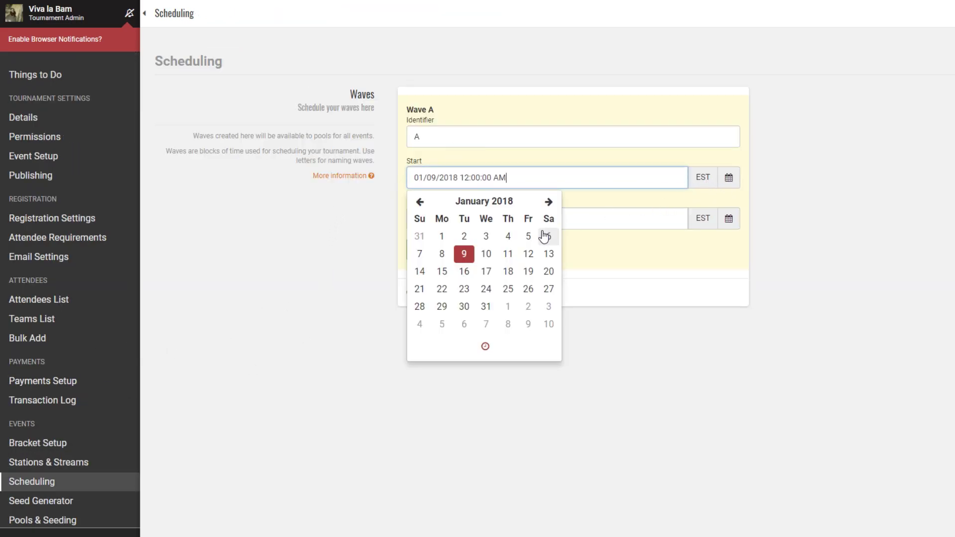
{"action": "left_click", "coordinate": [495, 357]}
{"action": "left_click", "coordinate": [431, 243]}
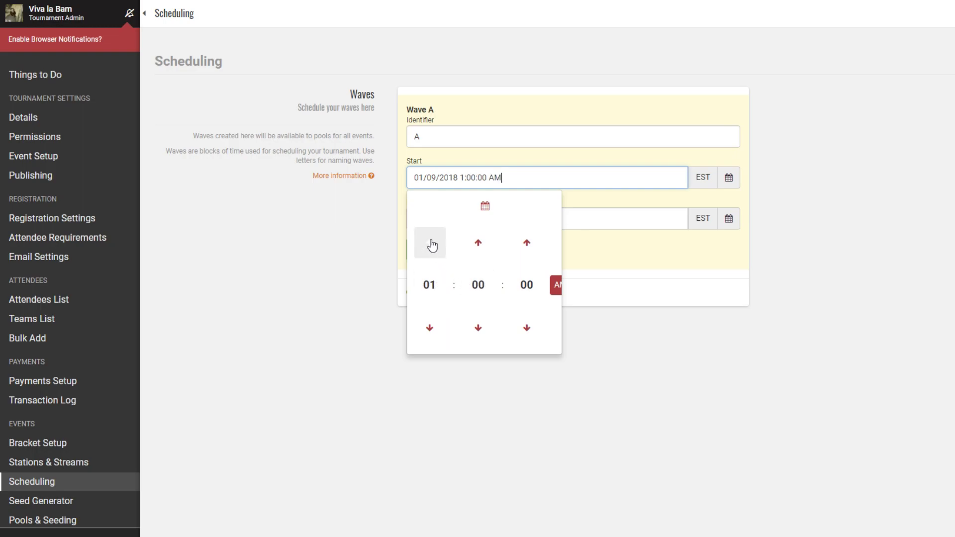
{"action": "left_click", "coordinate": [431, 243]}
{"action": "left_click", "coordinate": [556, 288]}
{"action": "left_click", "coordinate": [620, 341]}
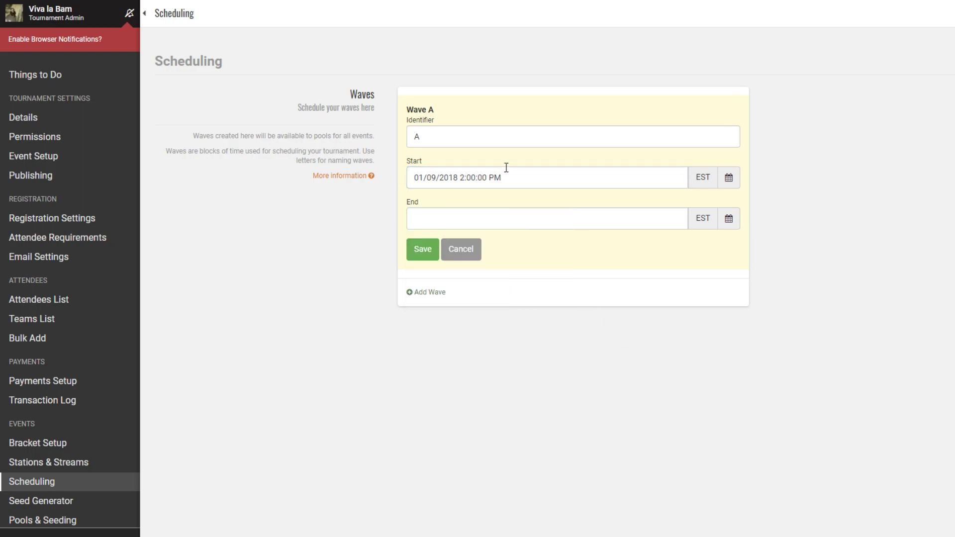
{"action": "left_click", "coordinate": [507, 219]}
{"action": "left_click", "coordinate": [429, 283]}
{"action": "left_click", "coordinate": [429, 284]}
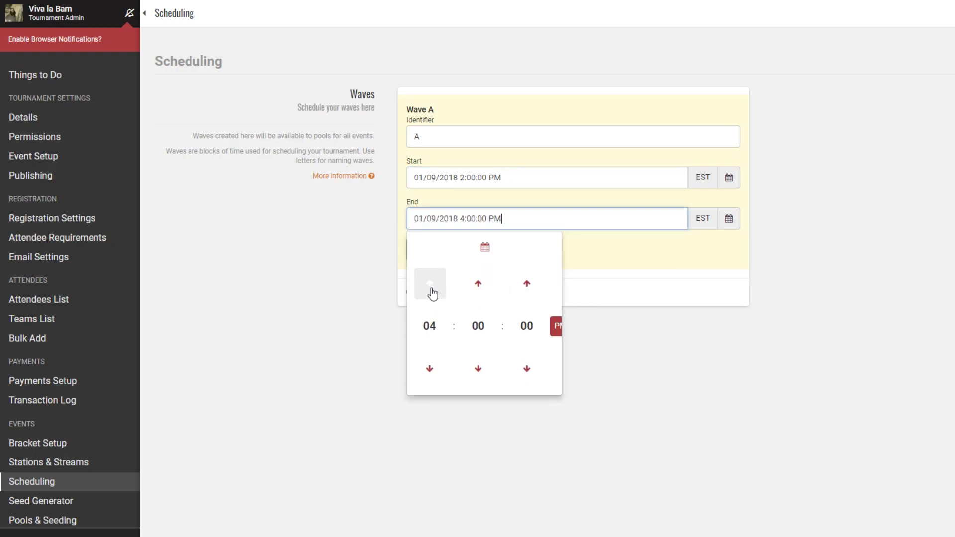
{"action": "left_click", "coordinate": [710, 416]}
{"action": "left_click", "coordinate": [423, 249]}
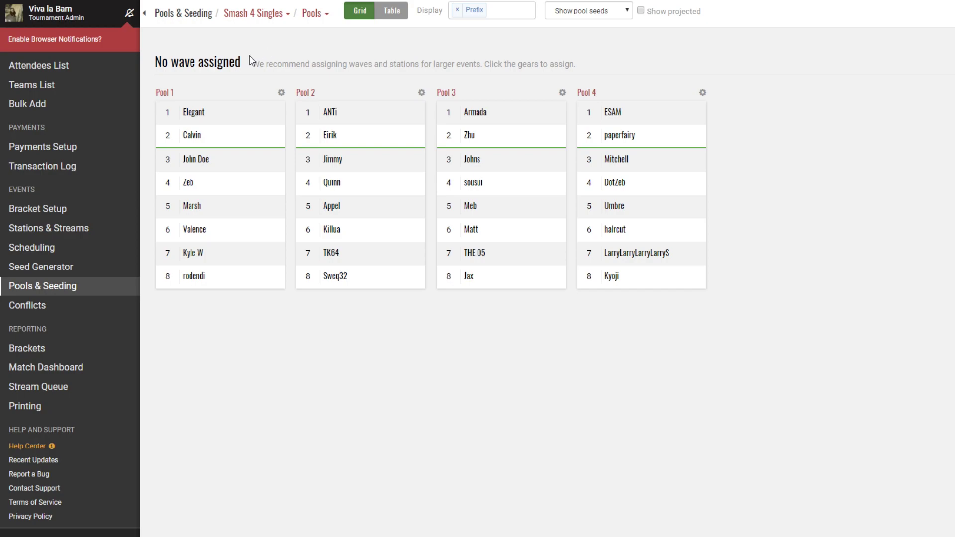
{"action": "left_click_drag", "start_coordinate": [249, 55], "coordinate": [163, 60]}
Step: Assign each of the four pools to Wave A through its Edit Phase Group settings
{"action": "left_click", "coordinate": [163, 61]}
{"action": "left_click", "coordinate": [280, 94]}
{"action": "left_click", "coordinate": [419, 133]}
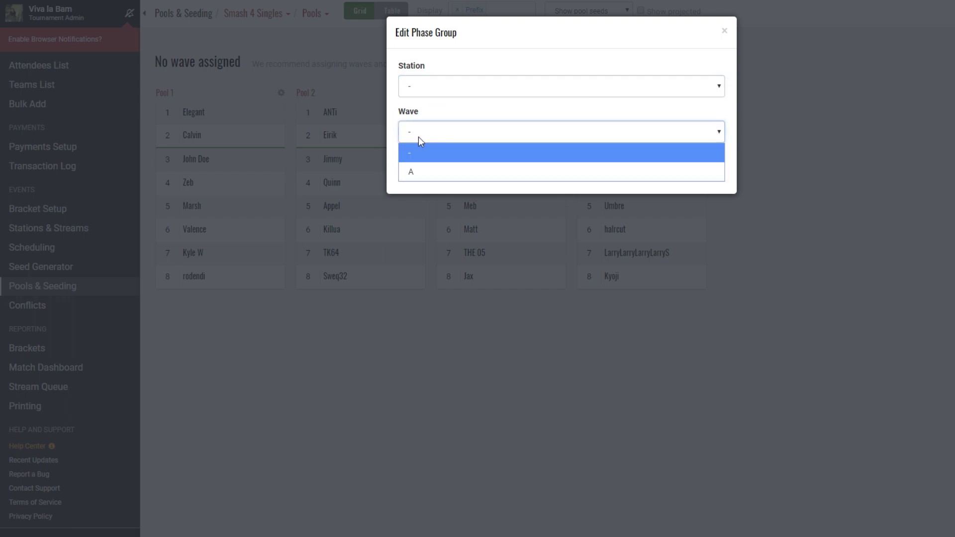
{"action": "left_click", "coordinate": [415, 170]}
{"action": "left_click", "coordinate": [416, 168]}
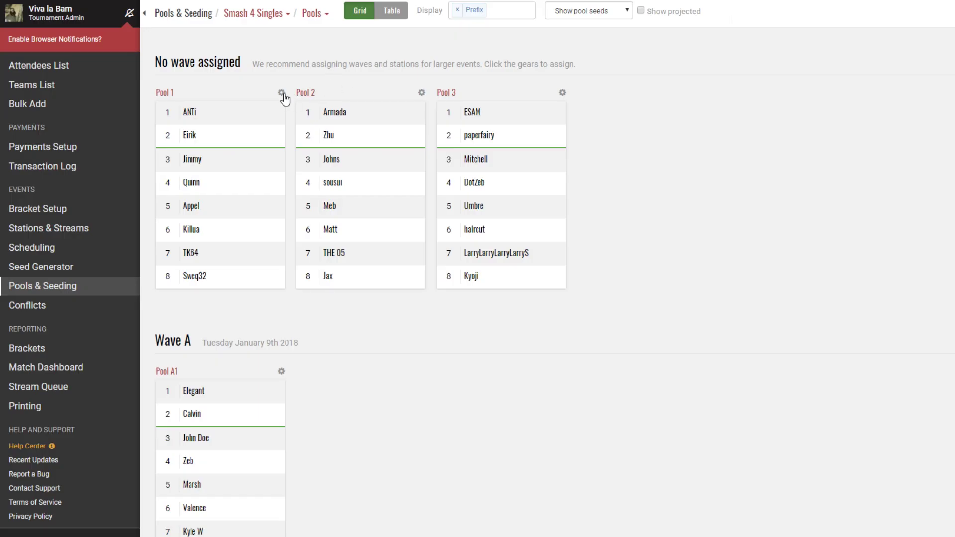
{"action": "left_click", "coordinate": [281, 93]}
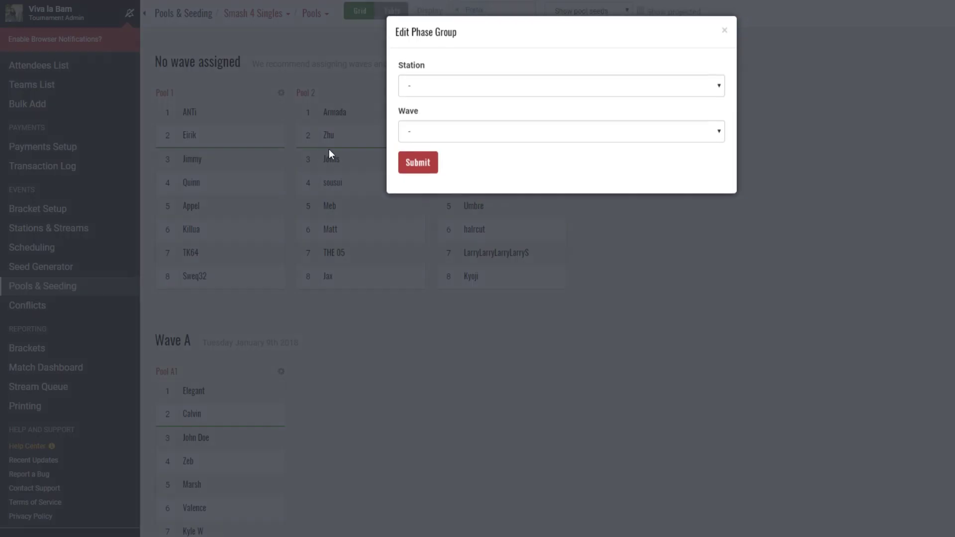
{"action": "left_click", "coordinate": [415, 130]}
{"action": "left_click", "coordinate": [415, 171]}
{"action": "left_click", "coordinate": [411, 168]}
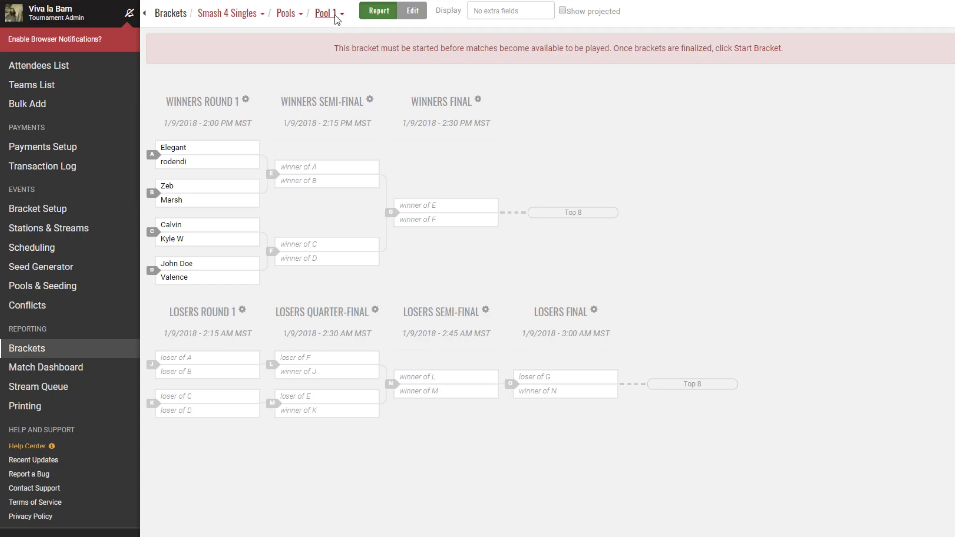
Step: Set Pool A2's Winners Round 1 to start at 2:00 PM with duration 1, and save
{"action": "left_click", "coordinate": [339, 14]}
{"action": "left_click", "coordinate": [341, 47]}
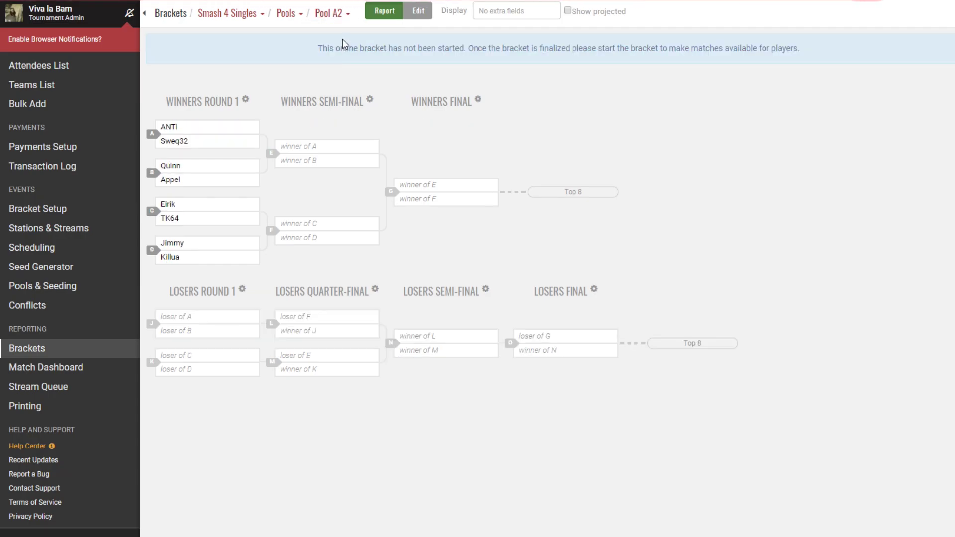
{"action": "left_click", "coordinate": [247, 102]}
{"action": "left_click", "coordinate": [464, 148]}
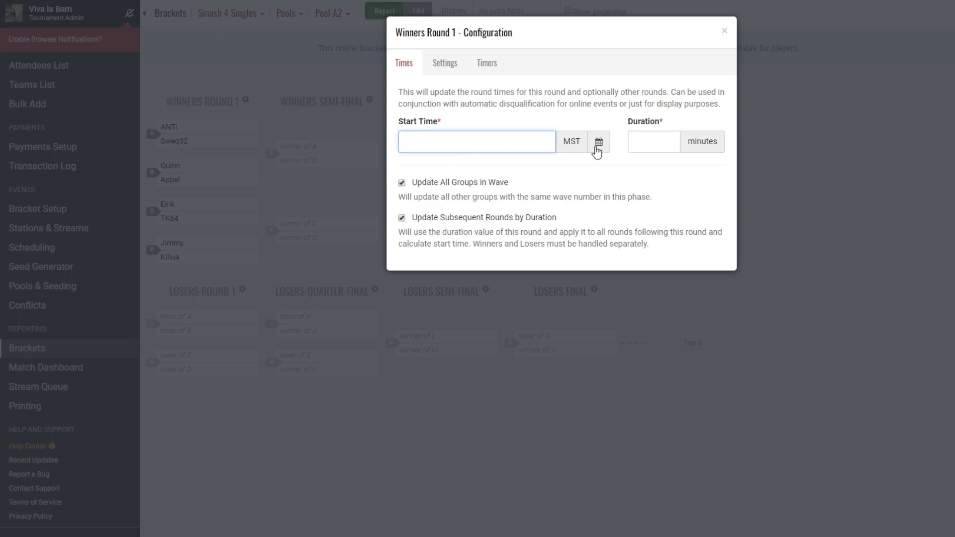
{"action": "left_click", "coordinate": [598, 143]}
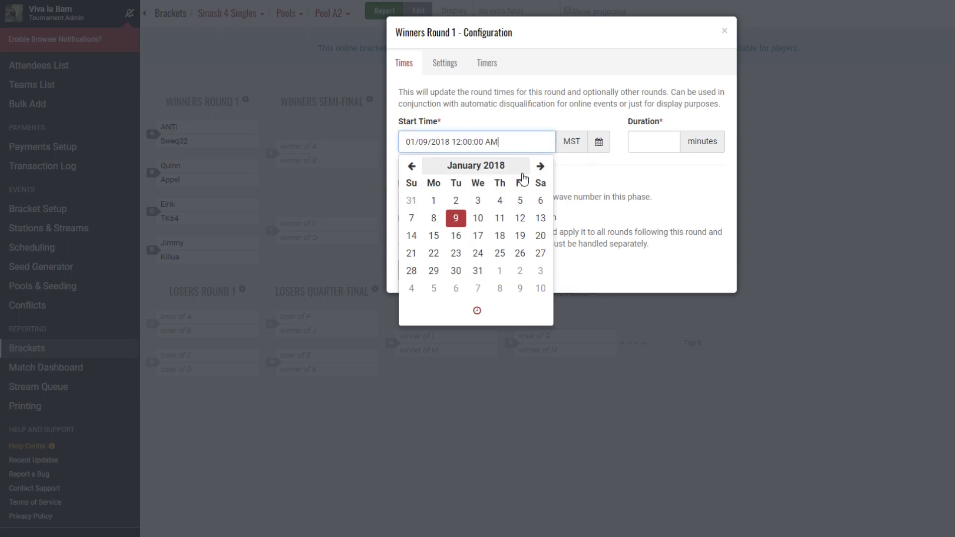
{"action": "left_click", "coordinate": [462, 315]}
{"action": "double_click", "coordinate": [421, 207]}
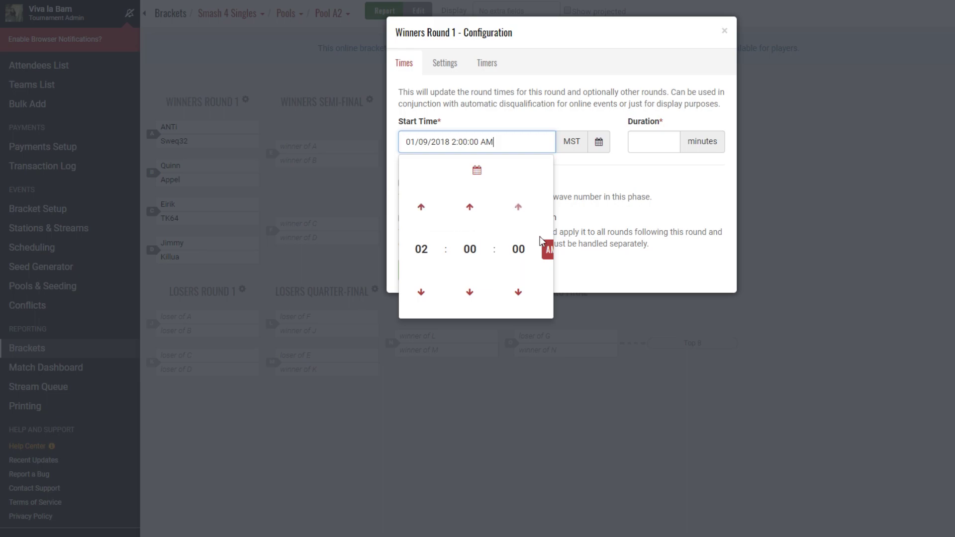
{"action": "left_click", "coordinate": [548, 250]}
{"action": "triple_click", "coordinate": [617, 196]}
{"action": "left_click", "coordinate": [635, 141]}
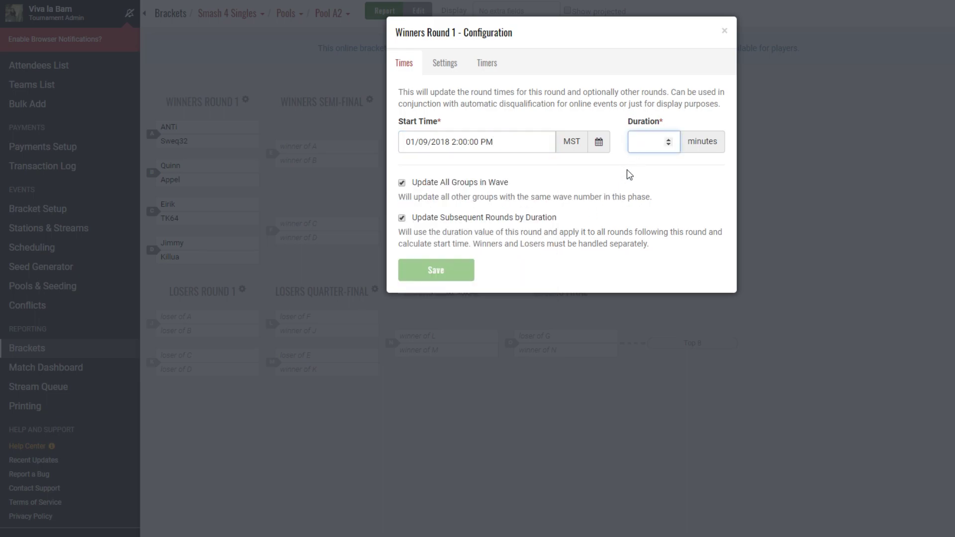
{"action": "type", "text": "15"}
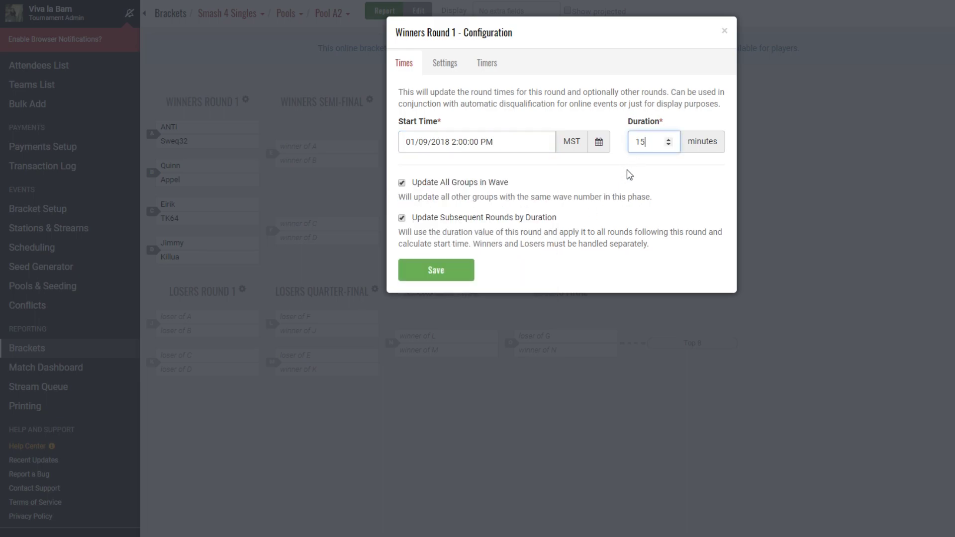
{"action": "left_click", "coordinate": [438, 271]}
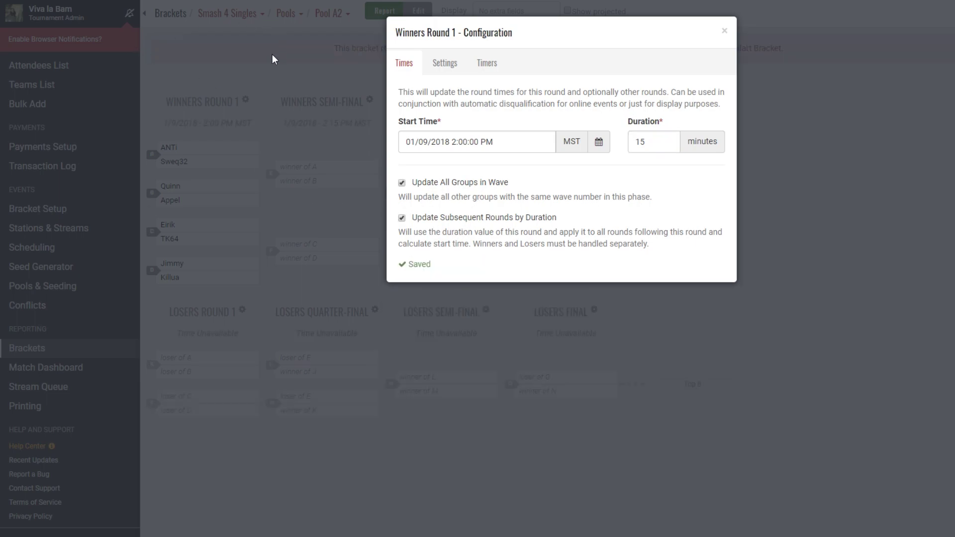
{"action": "left_click", "coordinate": [270, 69]}
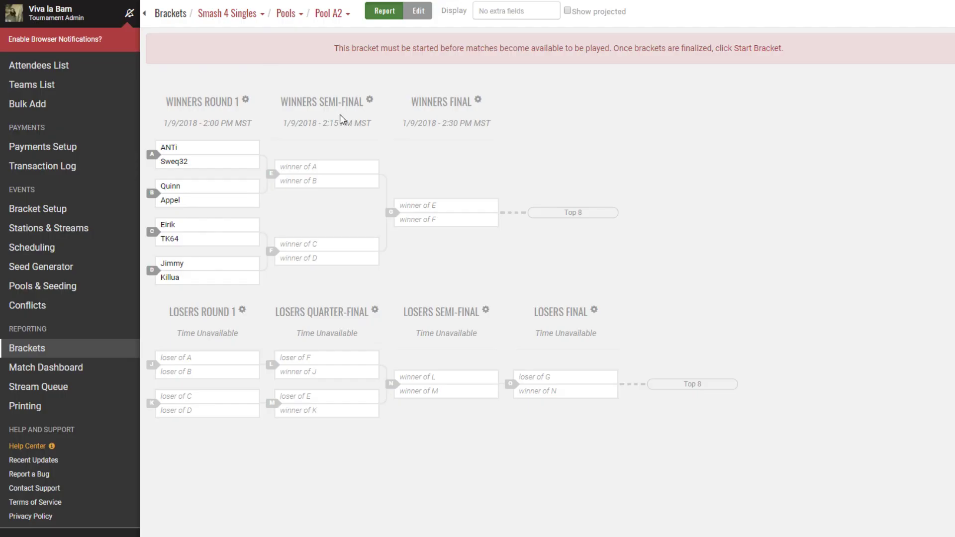
Step: Switch to the Pool A1 bracket and begin setting its Losers Round 1 start date
{"action": "left_click", "coordinate": [329, 13]}
{"action": "left_click", "coordinate": [338, 61]}
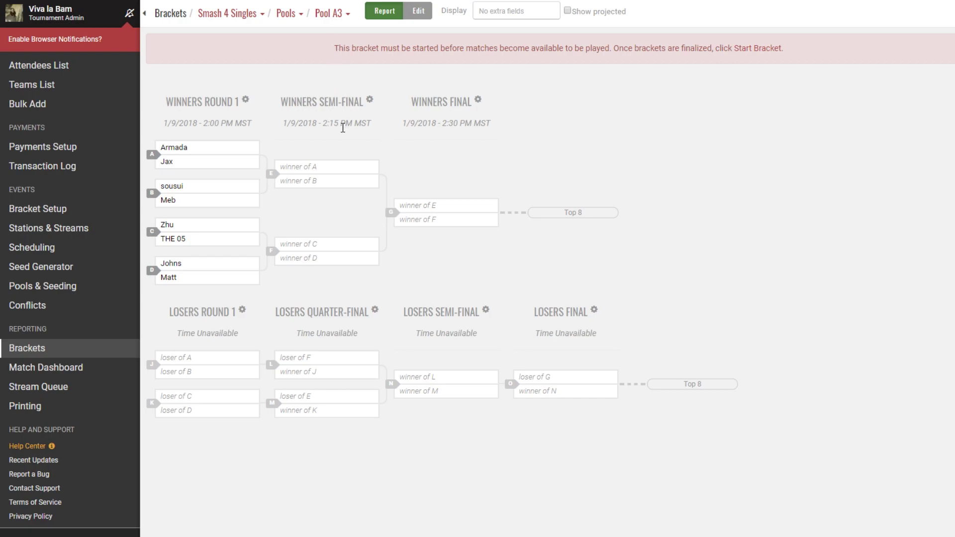
{"action": "left_click", "coordinate": [328, 13]}
{"action": "left_click", "coordinate": [338, 74]}
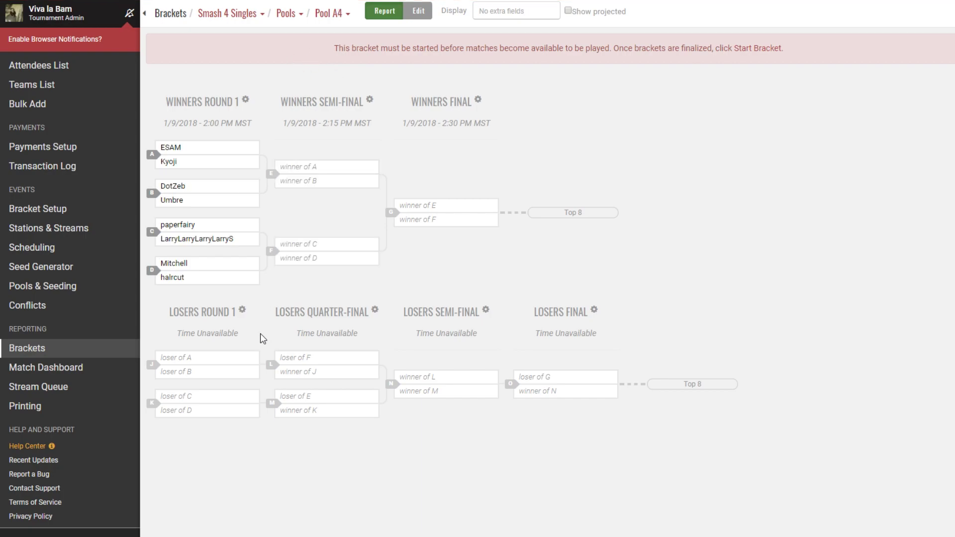
{"action": "left_click", "coordinate": [244, 311]}
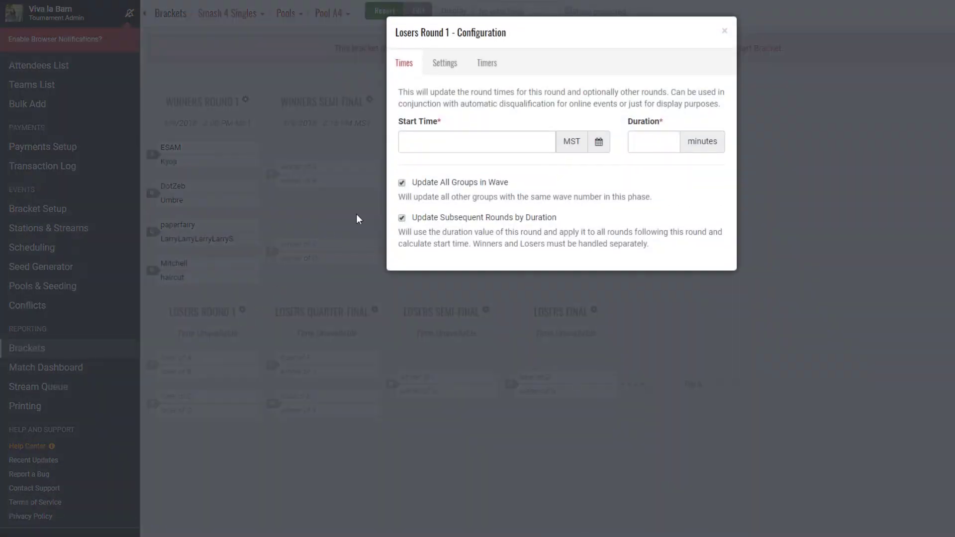
{"action": "left_click", "coordinate": [455, 133]}
{"action": "left_click", "coordinate": [599, 141]}
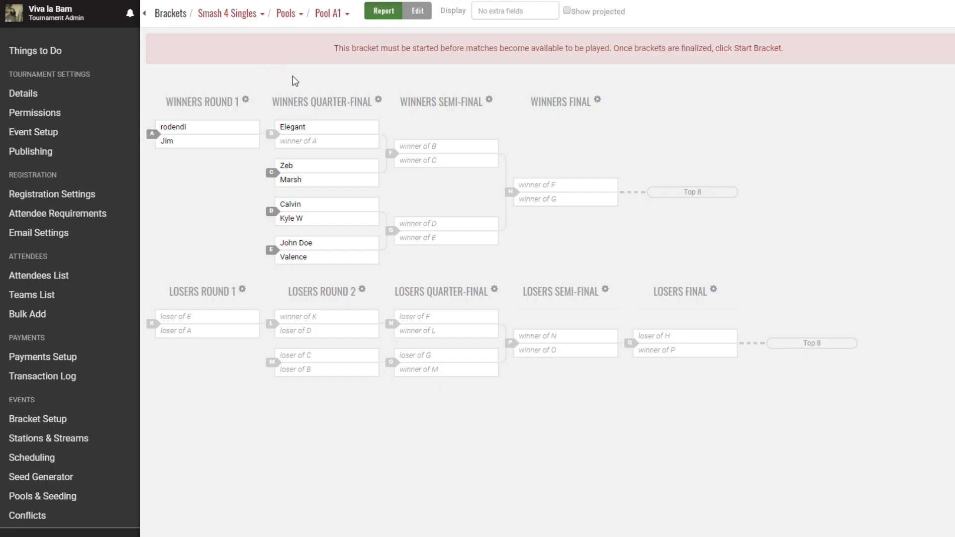
Step: Move Pool A1's Winners Quarter-Final start time down to 2:00 PM and save it
{"action": "mouse_move", "coordinate": [320, 156]}
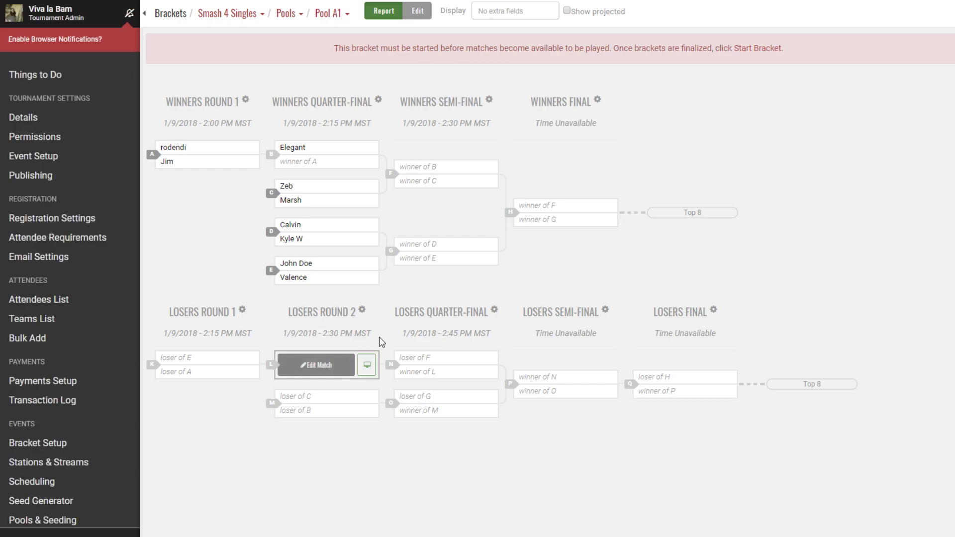
{"action": "left_click", "coordinate": [377, 101]}
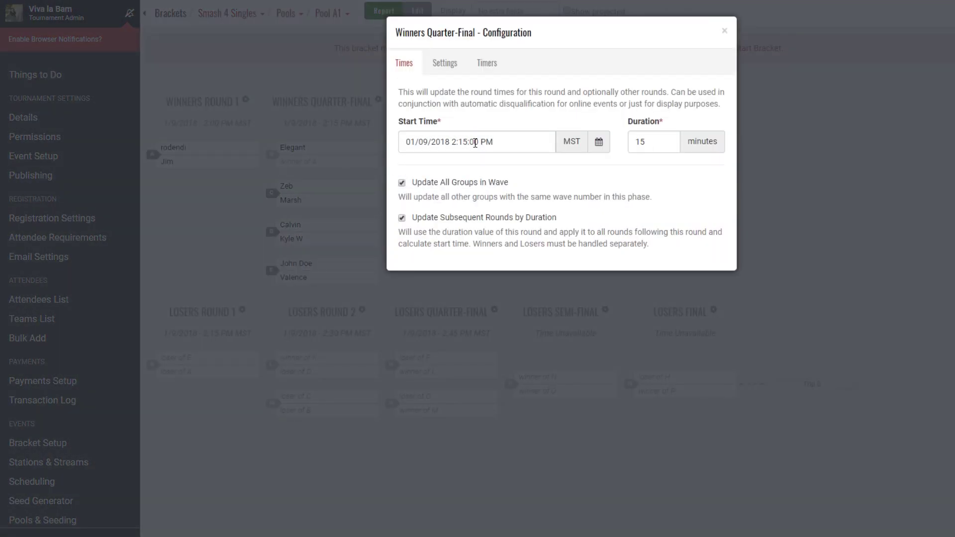
{"action": "left_click", "coordinate": [475, 142]}
{"action": "left_click", "coordinate": [599, 142]}
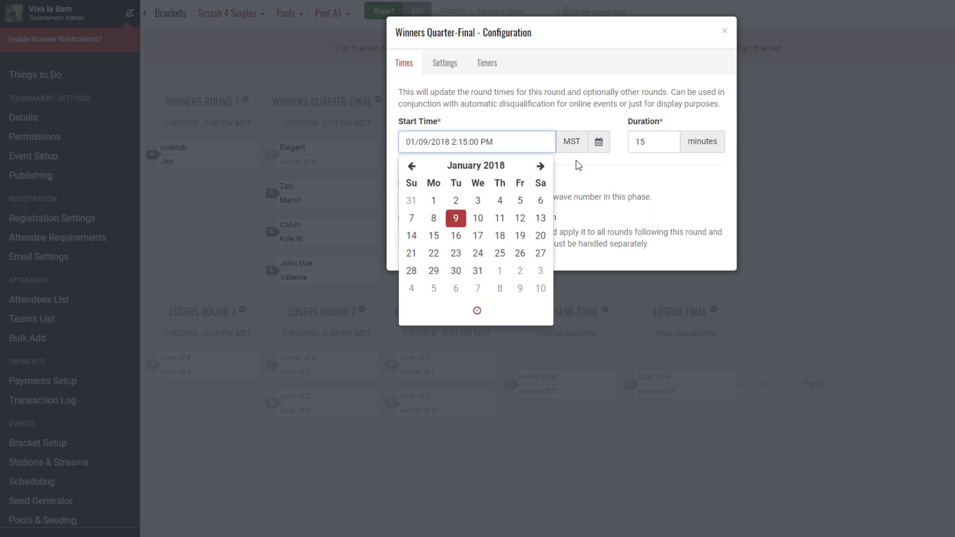
{"action": "left_click", "coordinate": [477, 310]}
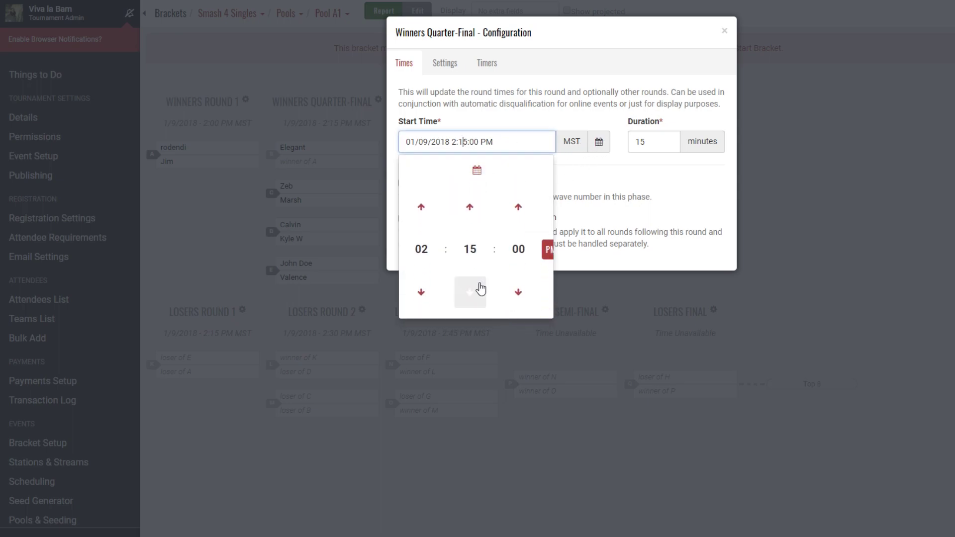
{"action": "triple_click", "coordinate": [470, 292]}
{"action": "triple_click", "coordinate": [470, 292]}
{"action": "triple_click", "coordinate": [470, 292]}
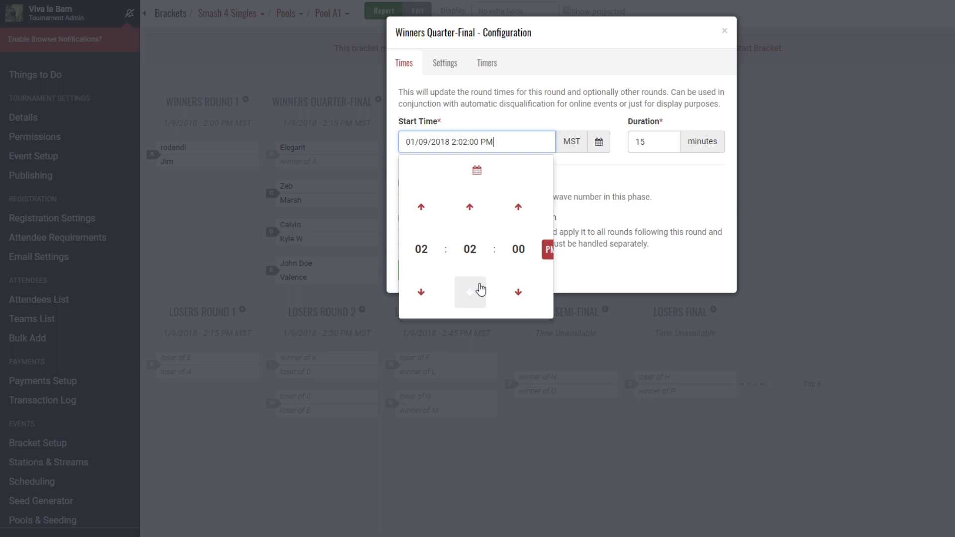
{"action": "left_click", "coordinate": [470, 292]}
{"action": "left_click", "coordinate": [600, 248]}
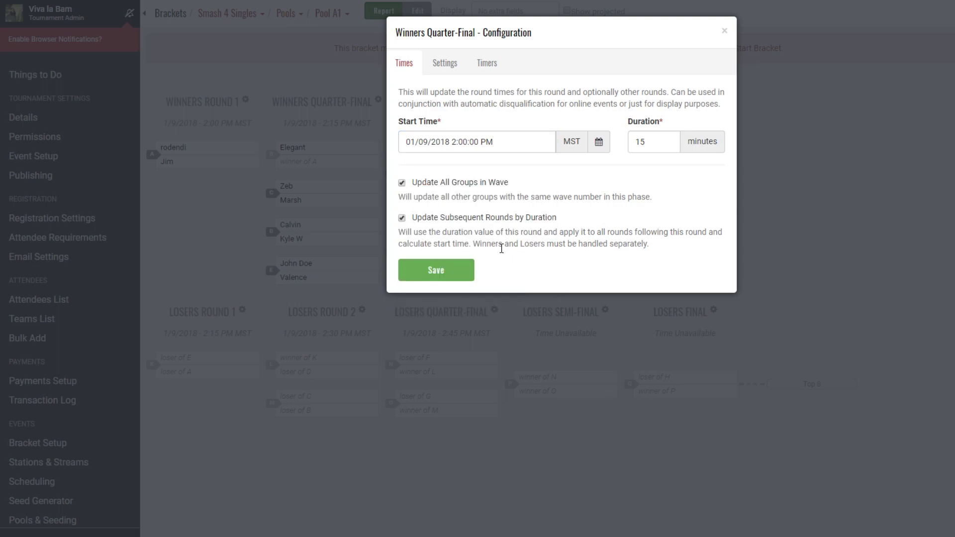
{"action": "left_click", "coordinate": [461, 271]}
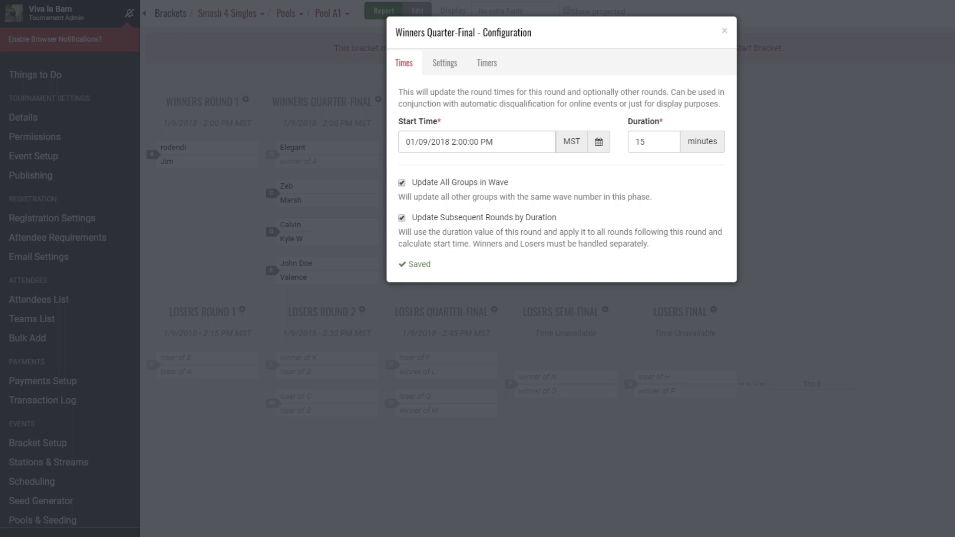
Step: Close the quarter-final settings and bring up the Start Bracket confirmation for Pool A1
{"action": "left_click", "coordinate": [366, 333]}
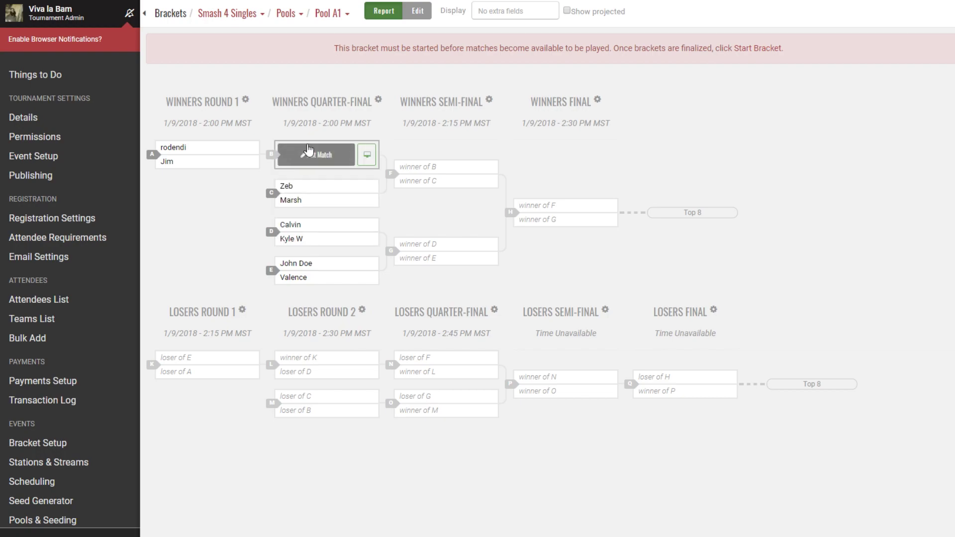
{"action": "scroll", "coordinate": [343, 199], "scroll_direction": "right", "scroll_amount": 5}
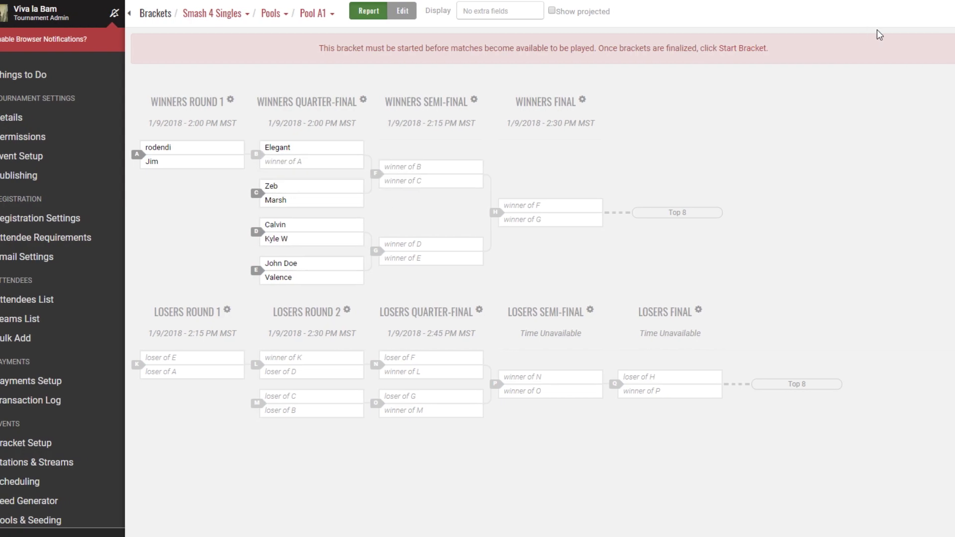
{"action": "scroll", "coordinate": [912, 15], "scroll_direction": "right", "scroll_amount": 2}
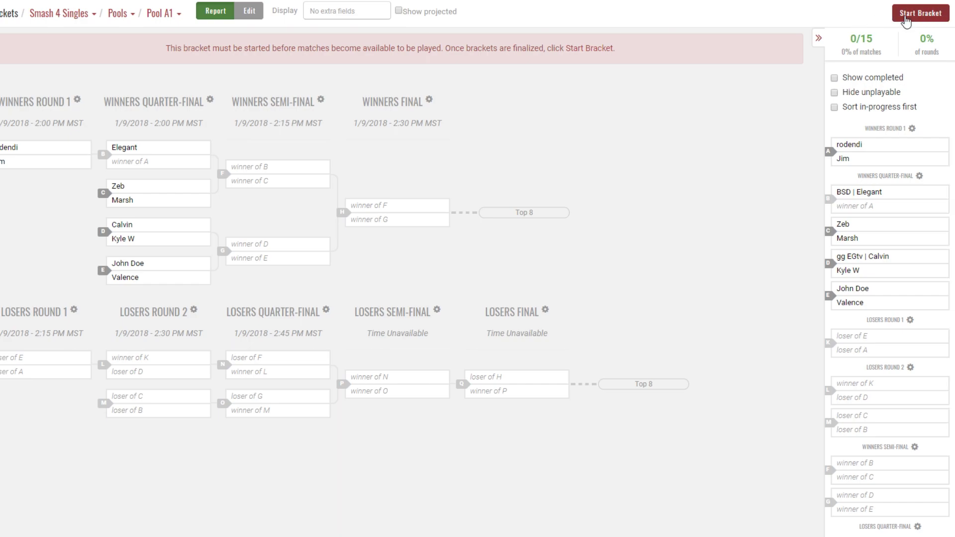
{"action": "left_click", "coordinate": [920, 13]}
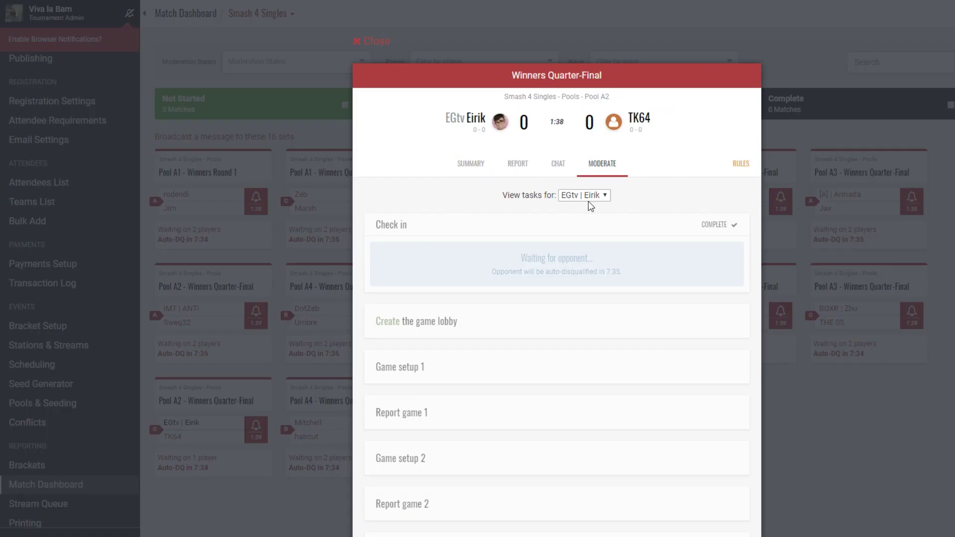
Step: Check in the second player of the Pool A2 Winners Quarter-Final match
{"action": "left_click", "coordinate": [585, 229]}
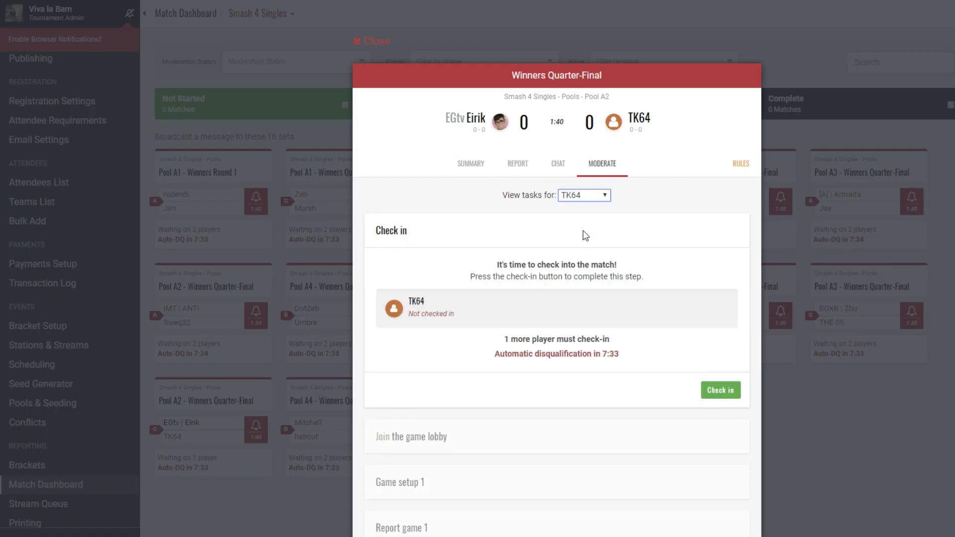
{"action": "left_click", "coordinate": [704, 387]}
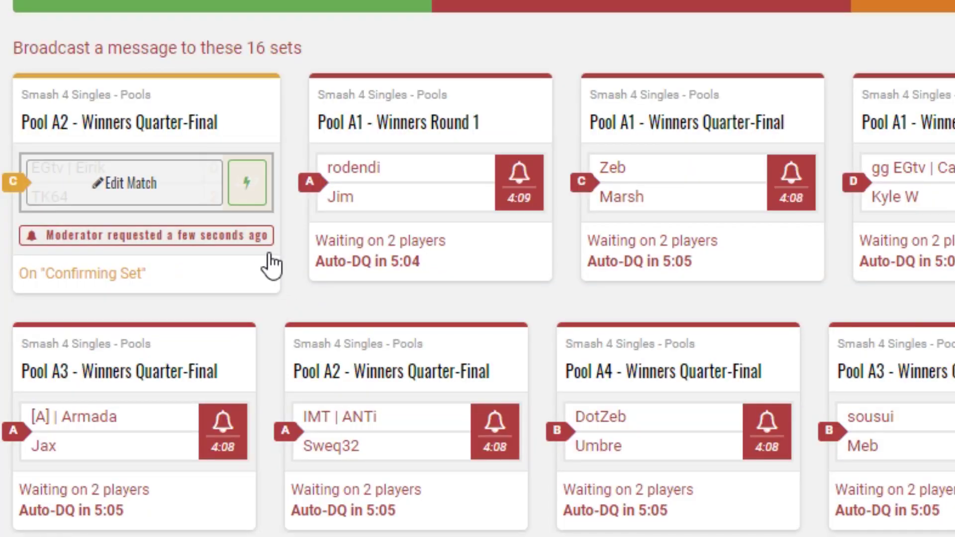
Step: Address the moderator request on the Pool A2 quarter-final and reset the match to 0–0
{"action": "left_click", "coordinate": [214, 244]}
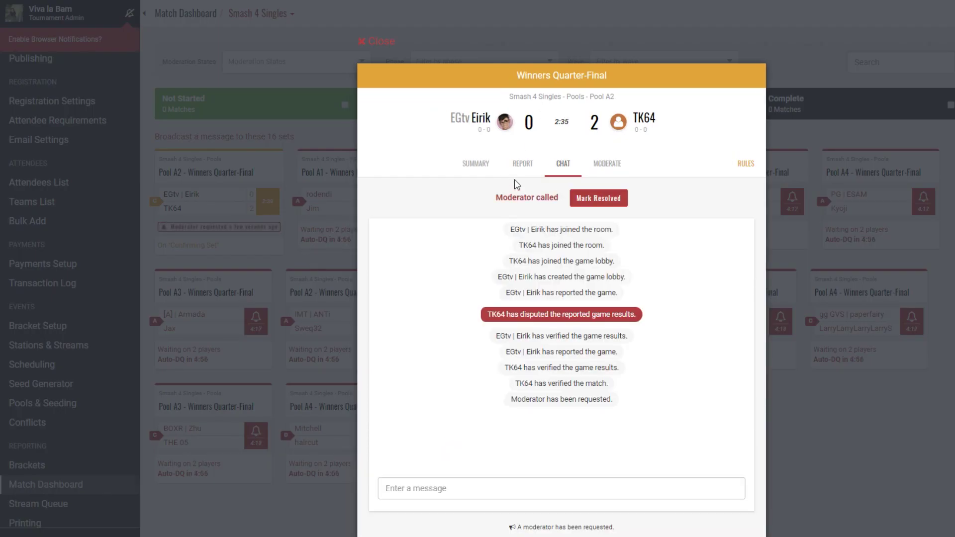
{"action": "left_click", "coordinate": [517, 180]}
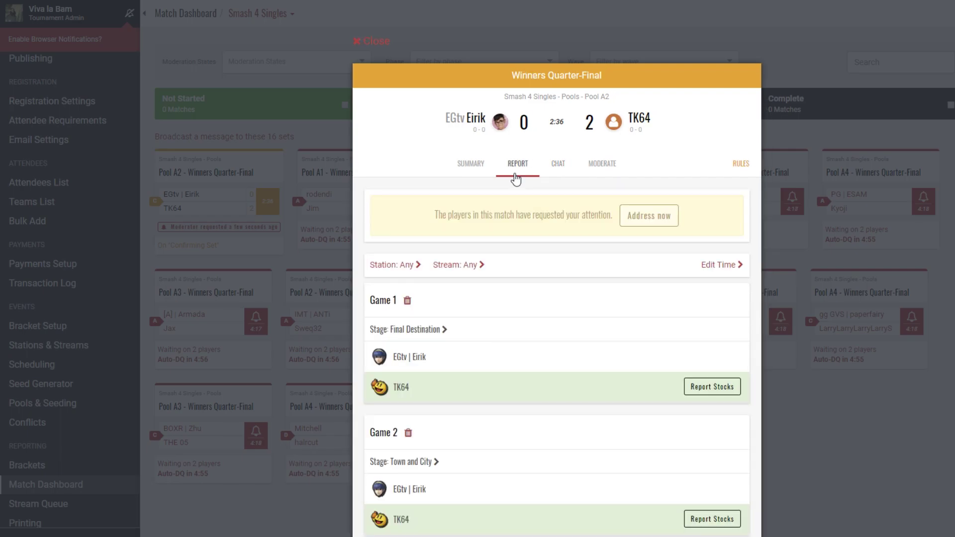
{"action": "left_click", "coordinate": [646, 217]}
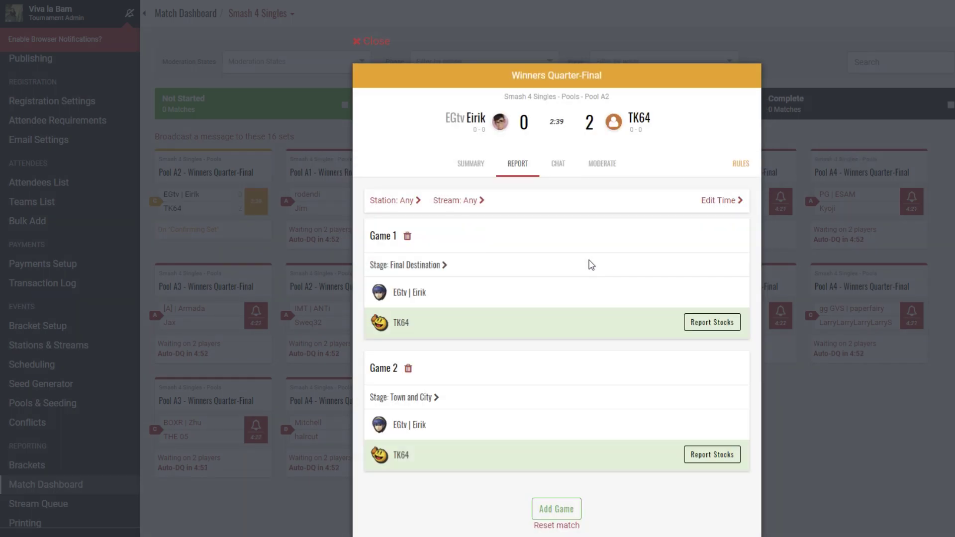
{"action": "scroll", "coordinate": [590, 265], "scroll_direction": "down", "scroll_amount": 1}
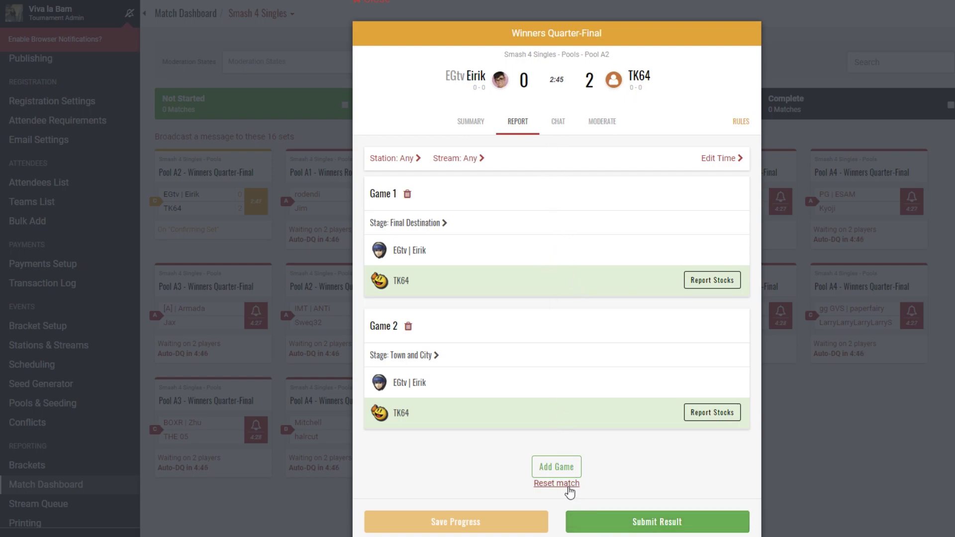
{"action": "left_click", "coordinate": [566, 485]}
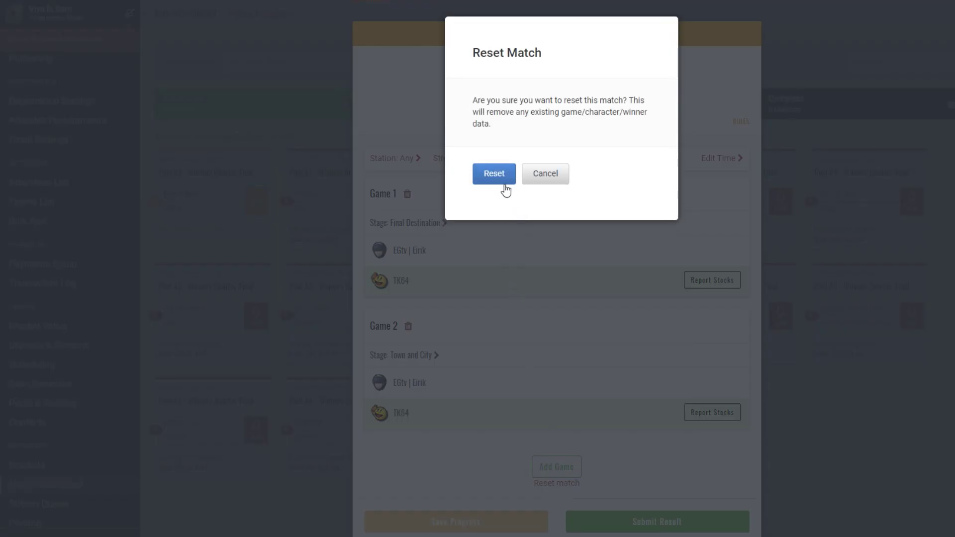
{"action": "left_click", "coordinate": [495, 175]}
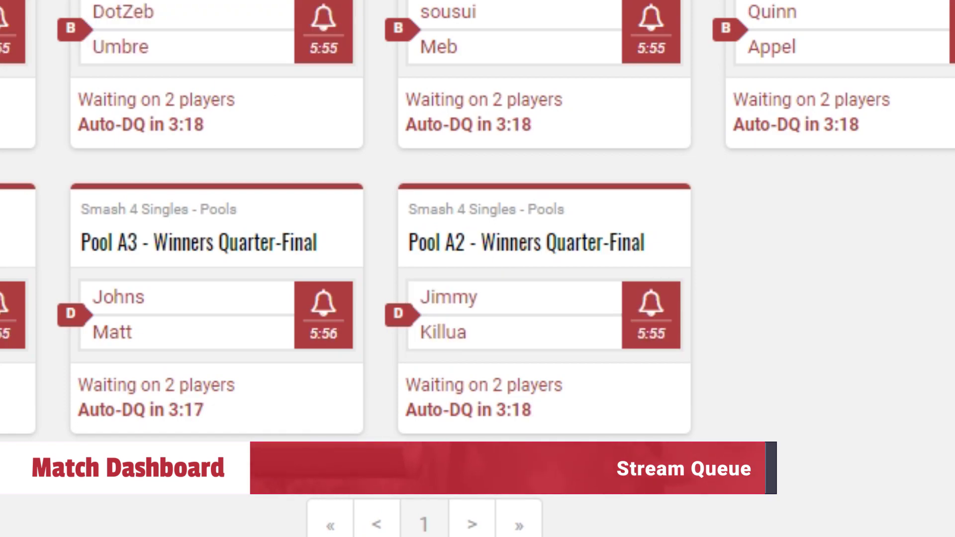
Step: Assign the EndGameTV1 stream station to Pool A2's Winners Quarter-Final match D
{"action": "left_click", "coordinate": [646, 341]}
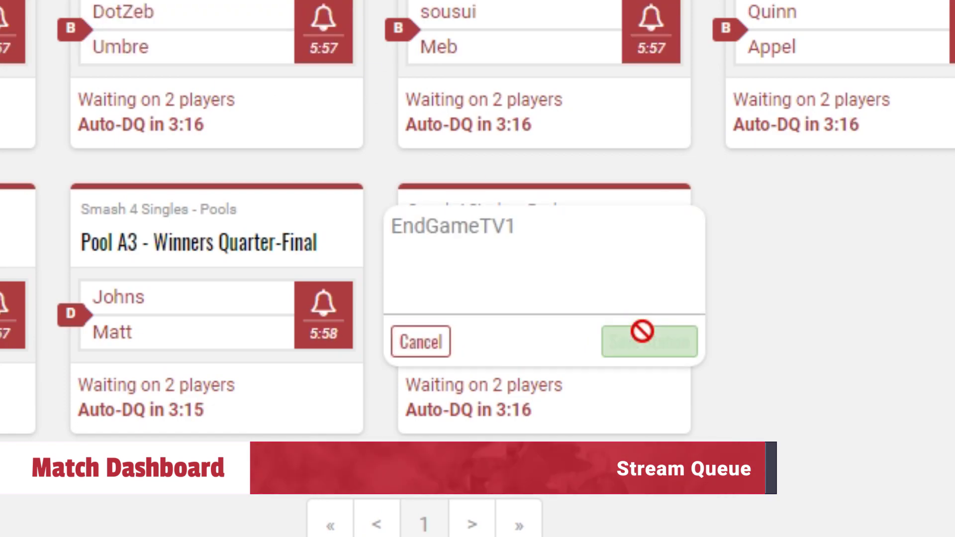
{"action": "left_click", "coordinate": [505, 241]}
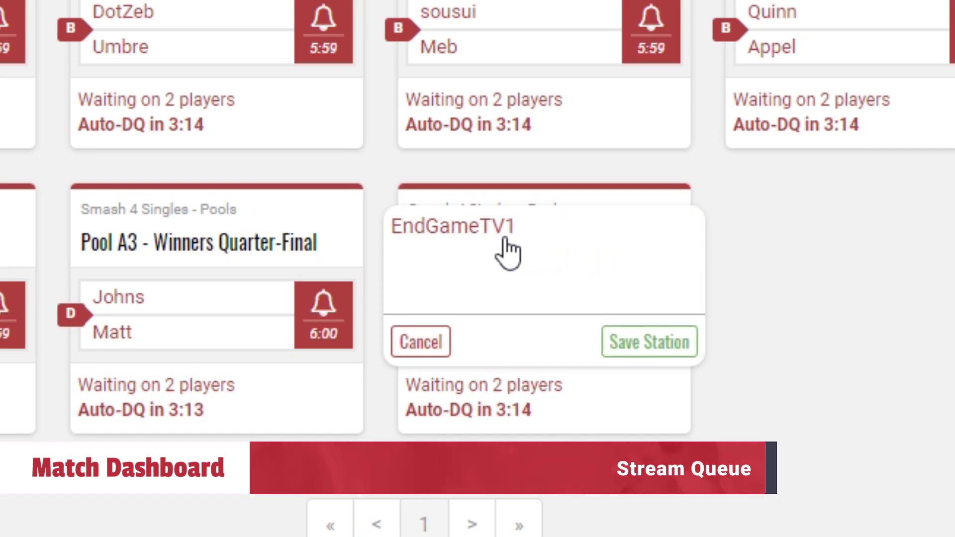
{"action": "left_click", "coordinate": [633, 343]}
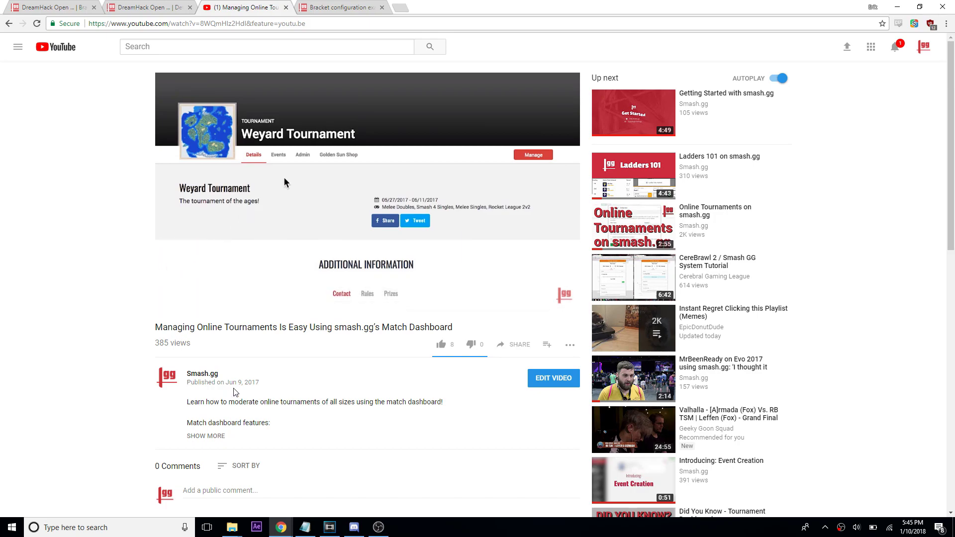
Step: Scroll down and back up on the YouTube Match Dashboard tutorial page
{"action": "scroll", "coordinate": [237, 392], "scroll_direction": "down", "scroll_amount": 2}
{"action": "scroll", "coordinate": [241, 383], "scroll_direction": "up", "scroll_amount": 2}
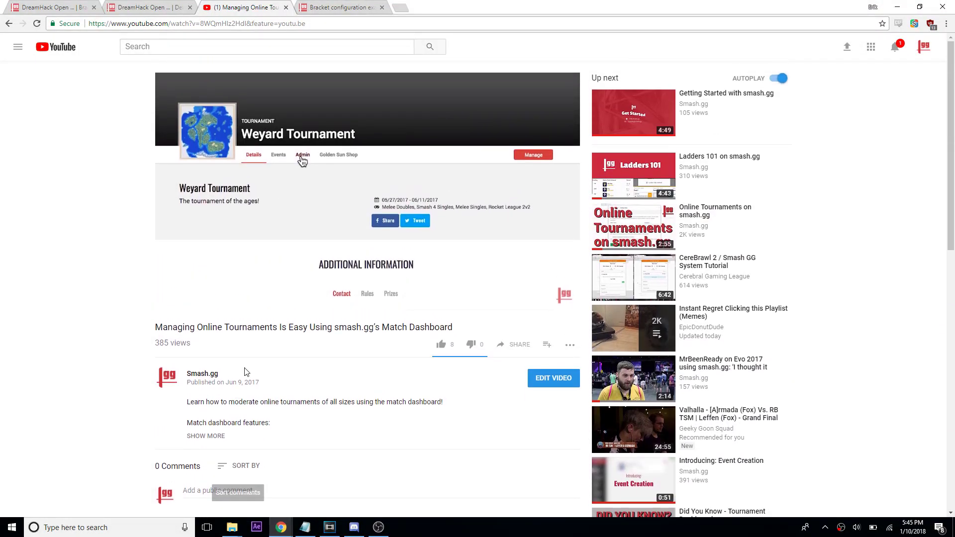